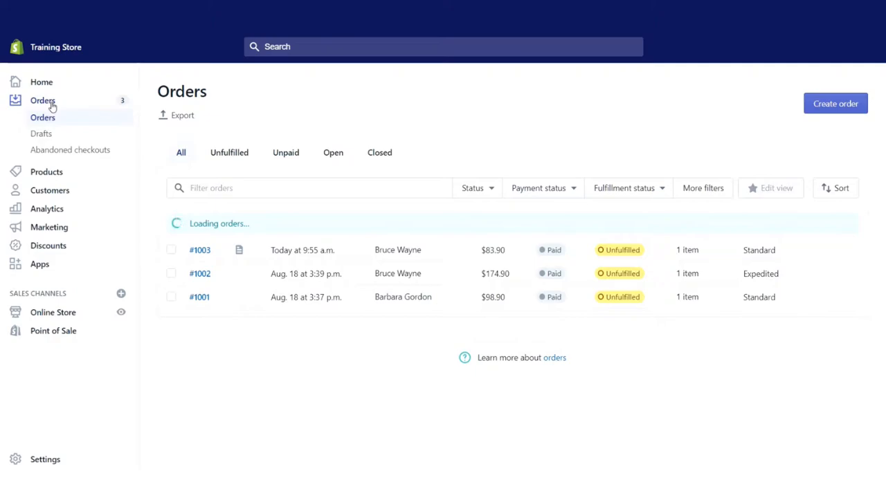
# Create a new draft order and add one Stylish Blazer in size S from the full product list.
pyautogui.click(43, 134)
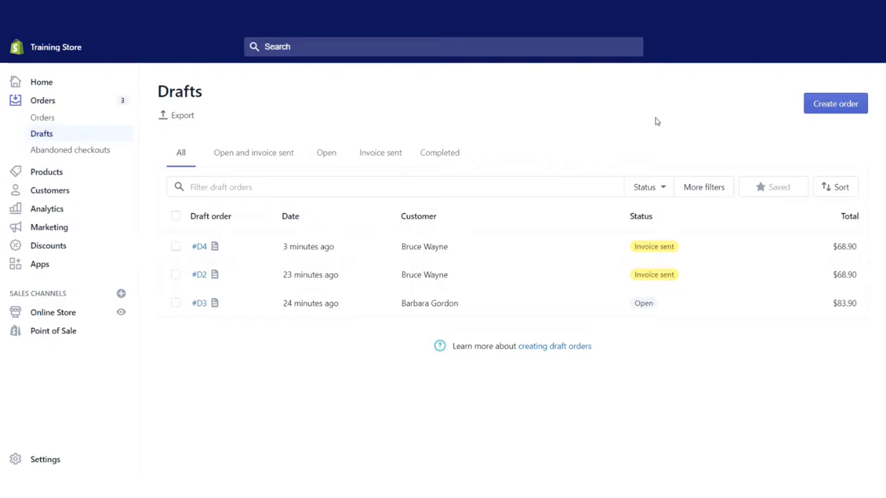
pyautogui.click(832, 106)
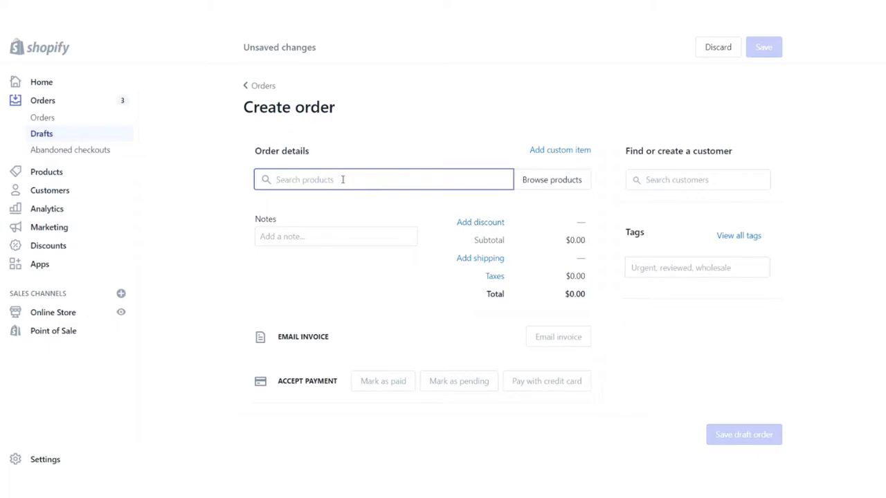
pyautogui.click(523, 184)
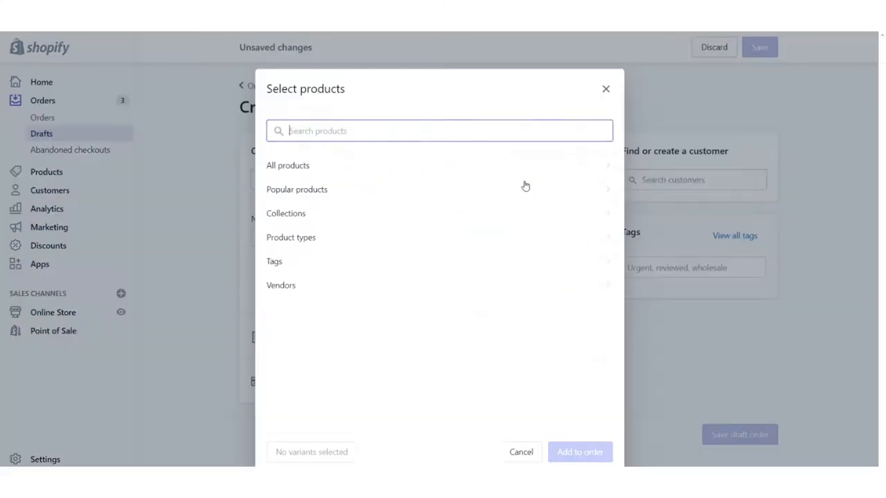
pyautogui.click(340, 165)
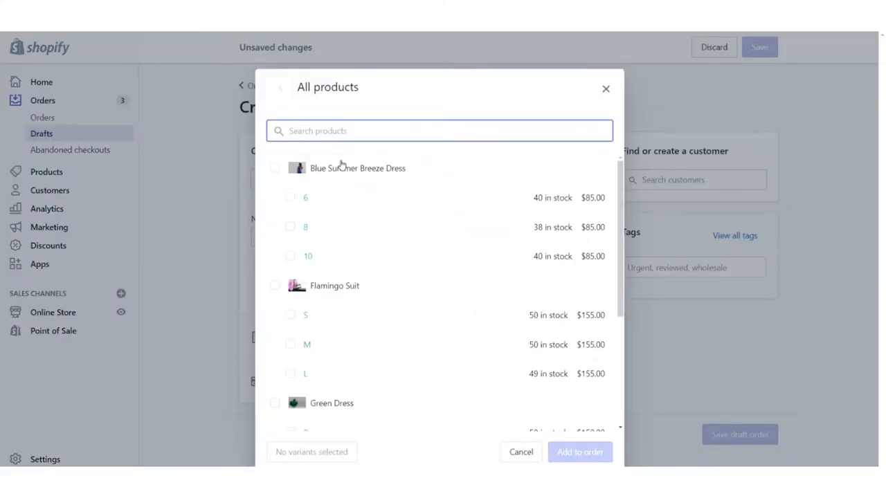
pyautogui.scroll(-5, 450, 246)
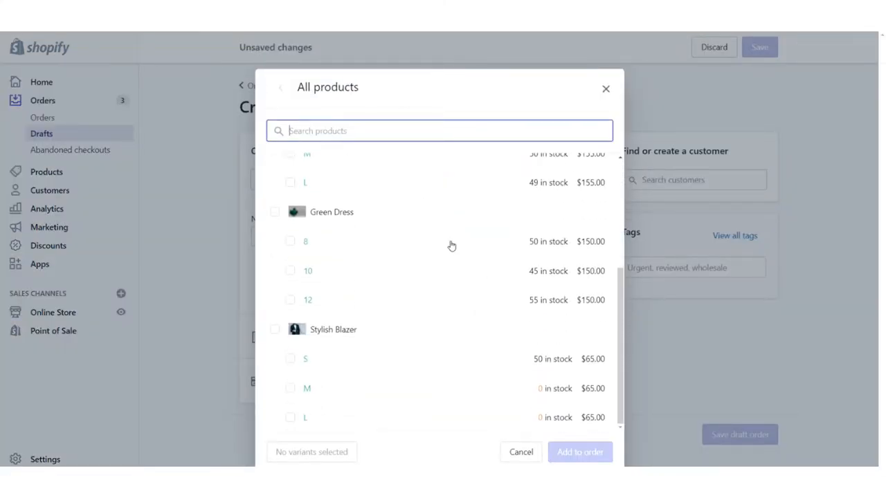
pyautogui.click(291, 360)
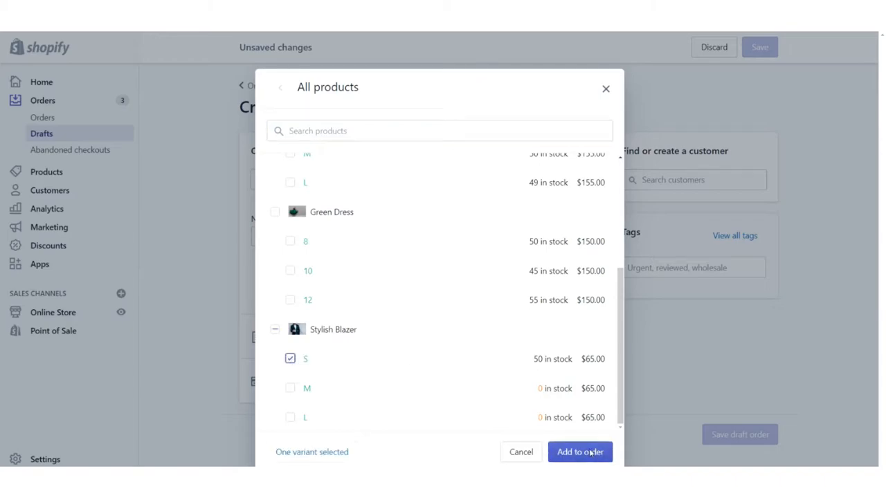
pyautogui.click(584, 459)
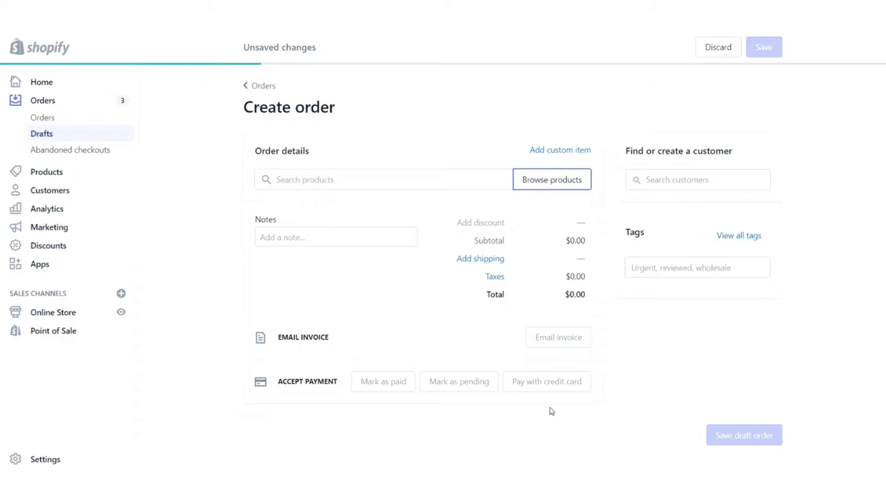
pyautogui.click(370, 342)
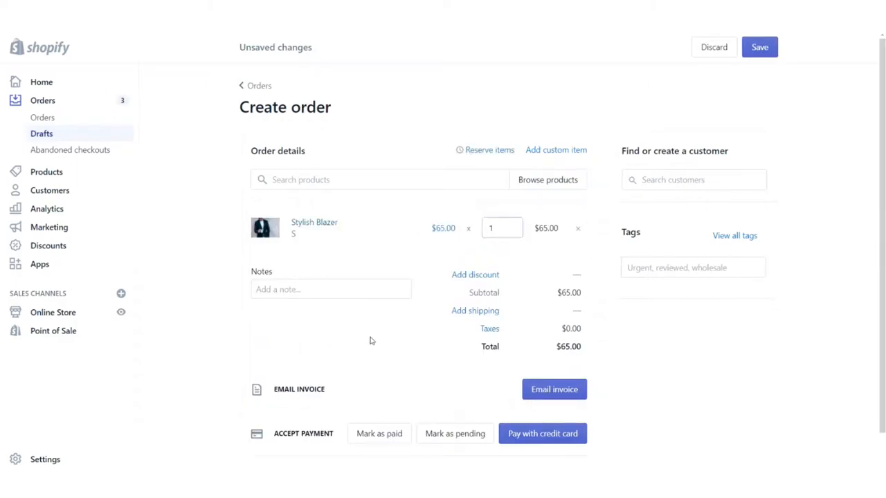
# Apply a $10 discount to the order with the reason "Late Delivery".
pyautogui.click(461, 276)
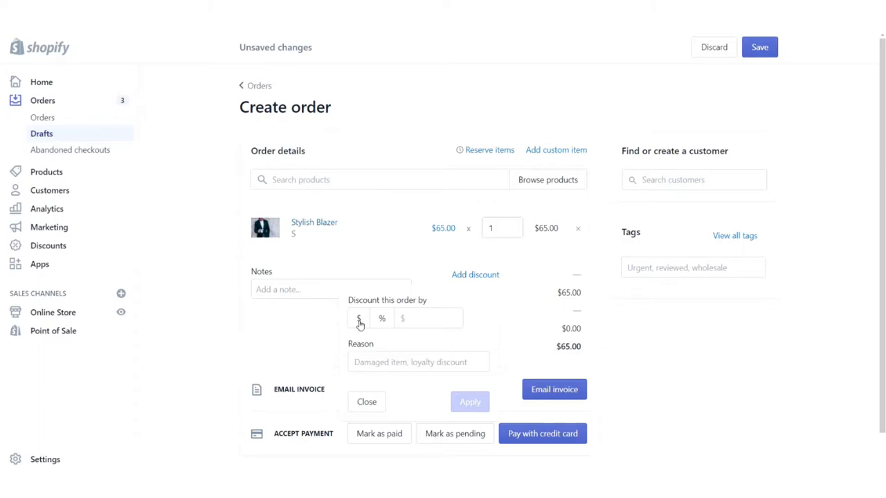
pyautogui.click(428, 316)
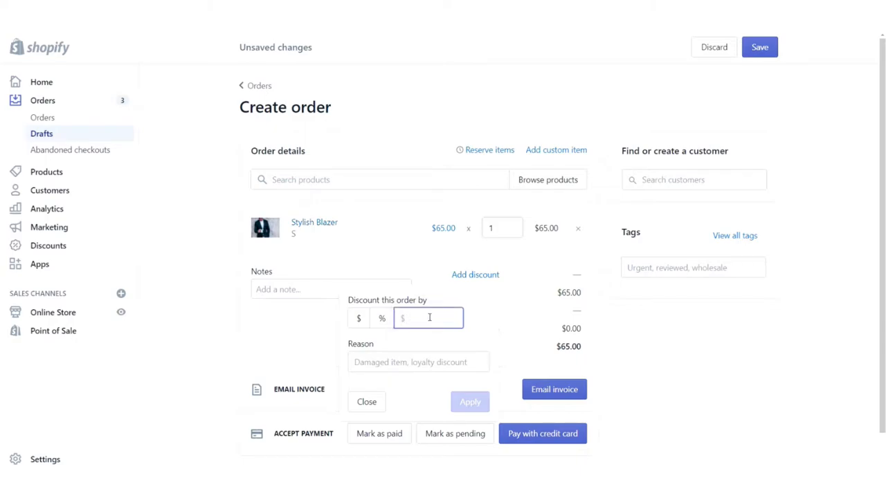
pyautogui.click(381, 319)
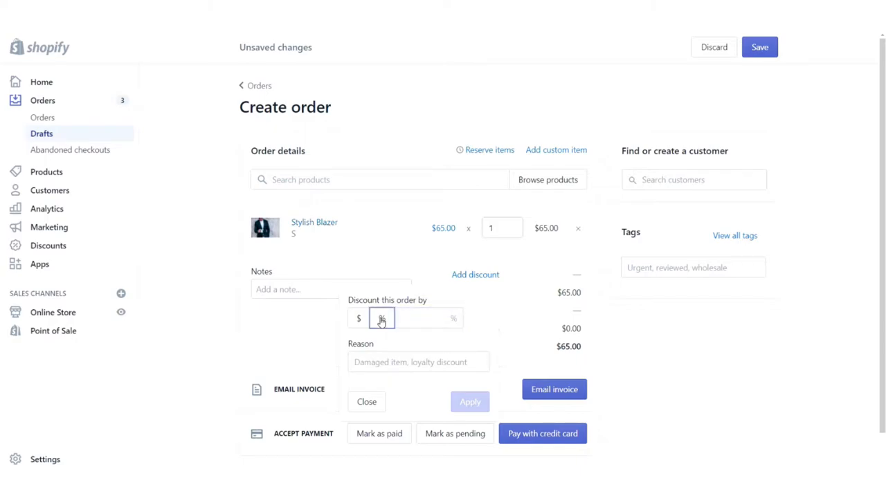
pyautogui.click(359, 318)
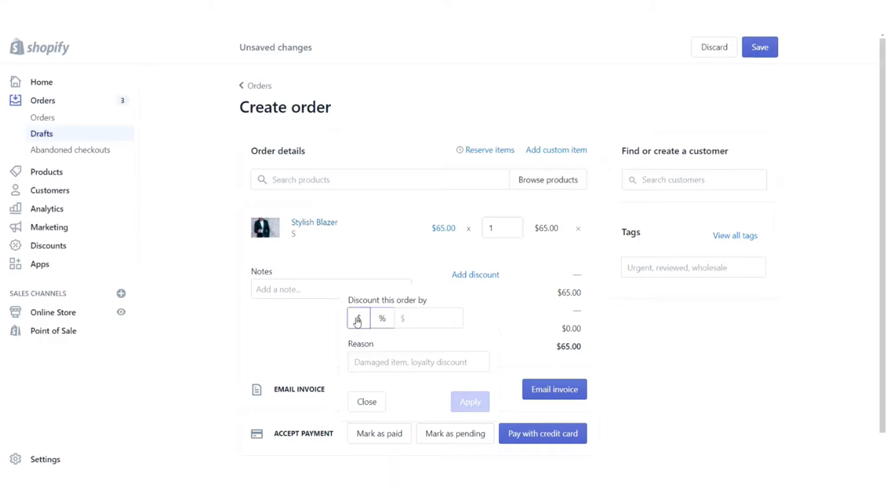
pyautogui.click(426, 316)
pyautogui.write('10')
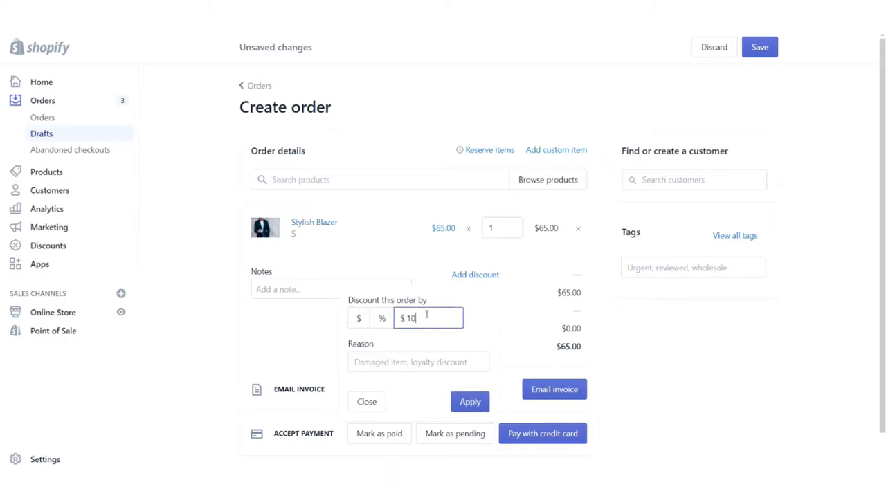
pyautogui.click(425, 361)
pyautogui.write('Late Deliver')
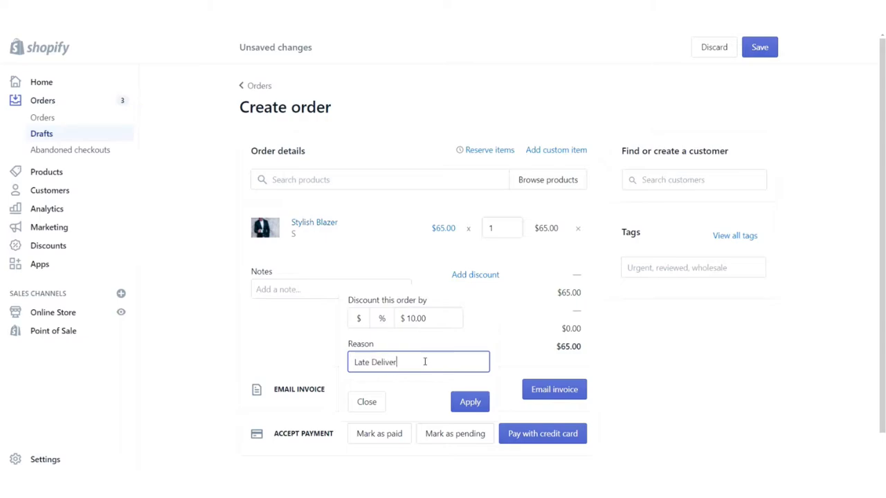
pyautogui.write('y')
pyautogui.click(475, 403)
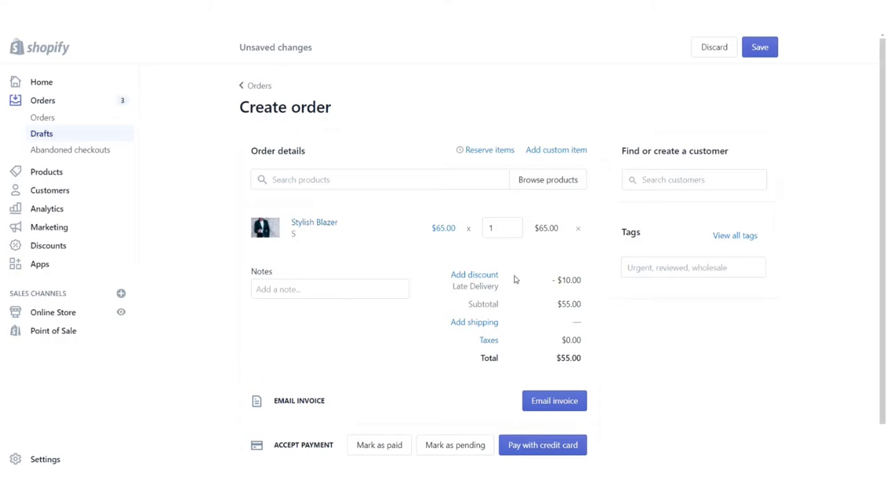
# Reopen the order discount to review its amount and reason, and reapply it as is.
pyautogui.moveTo(499, 289); pyautogui.dragTo(454, 286)
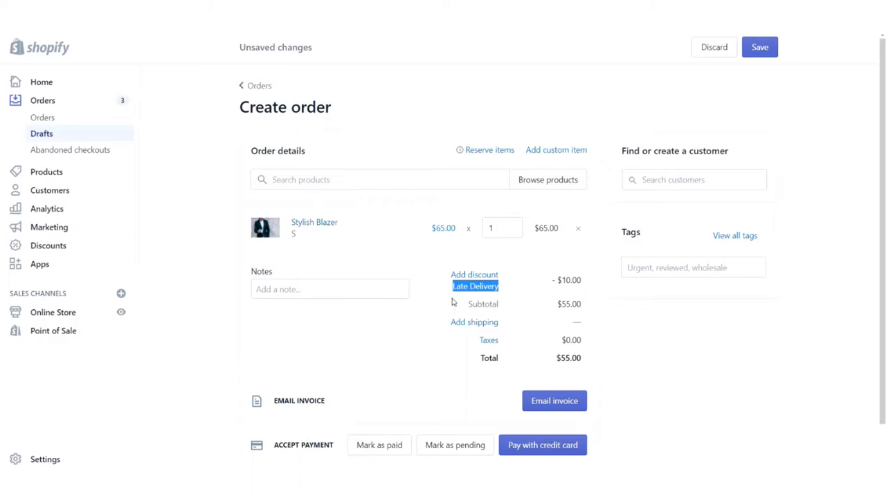
pyautogui.click(453, 301)
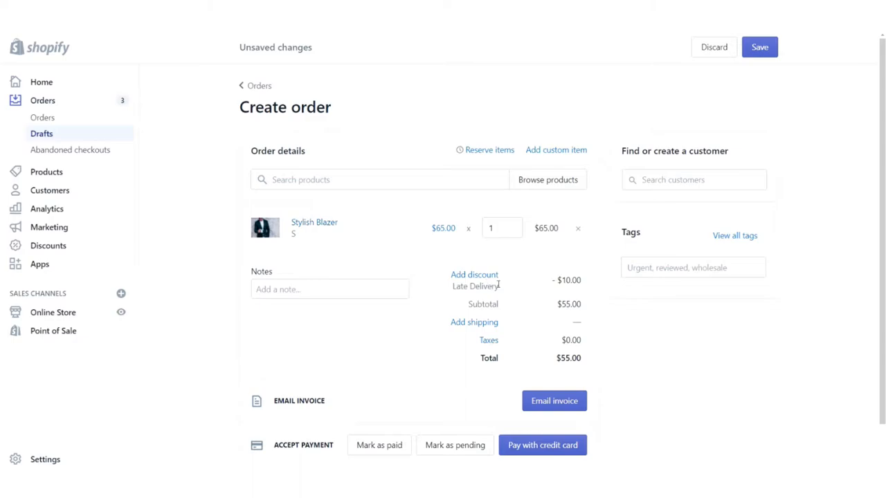
pyautogui.click(482, 287)
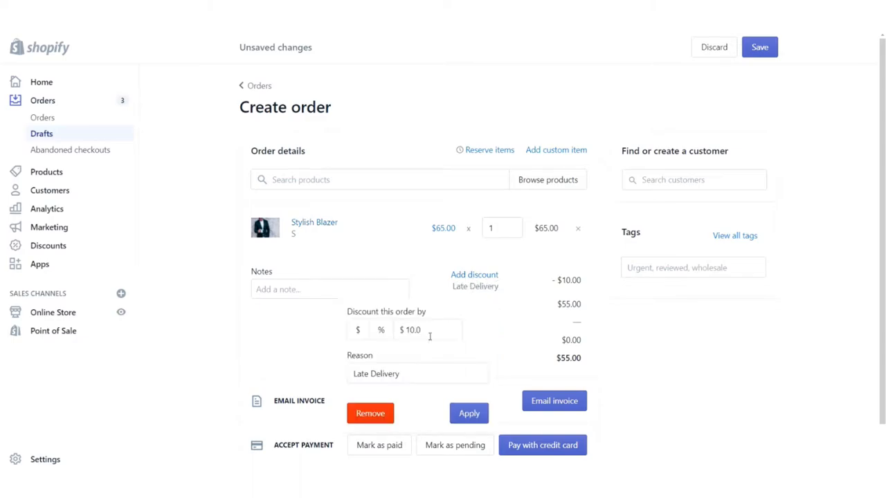
pyautogui.moveTo(422, 372); pyautogui.dragTo(347, 372)
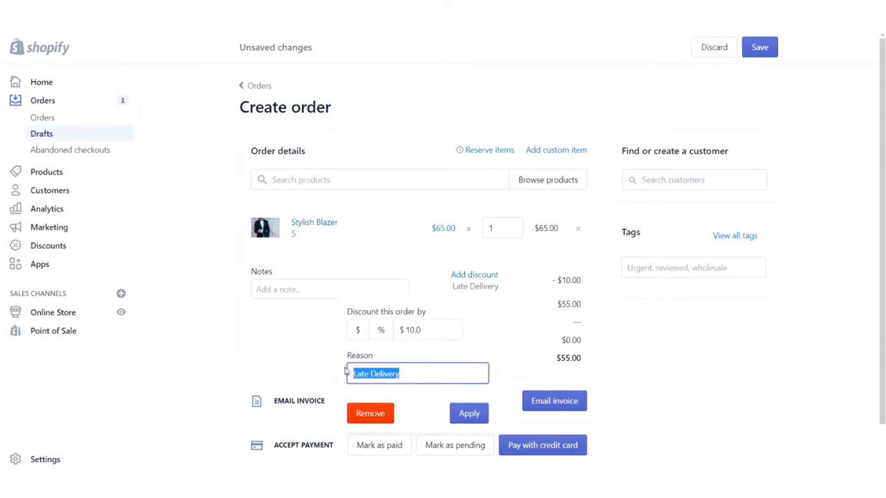
pyautogui.click(462, 410)
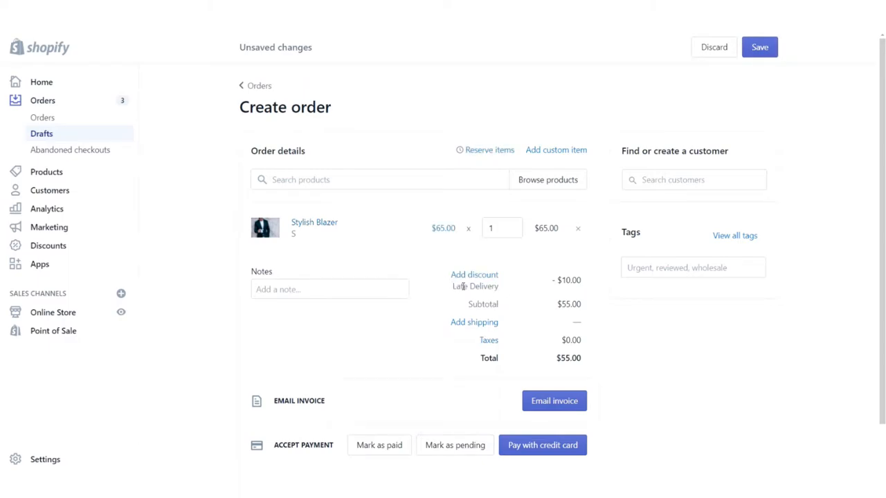
# Add the note "Unavailable at time of purchase" to the order.
pyautogui.click(309, 291)
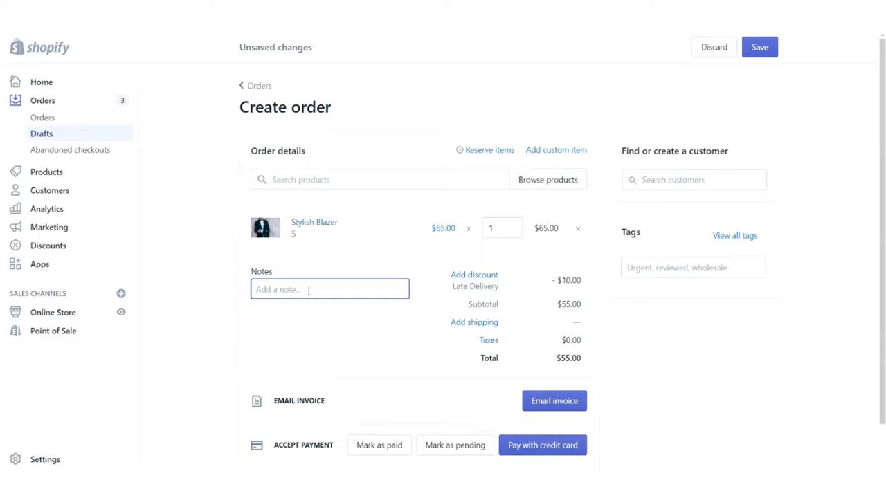
pyautogui.write('Unavailable at time of purchase')
pyautogui.click(412, 317)
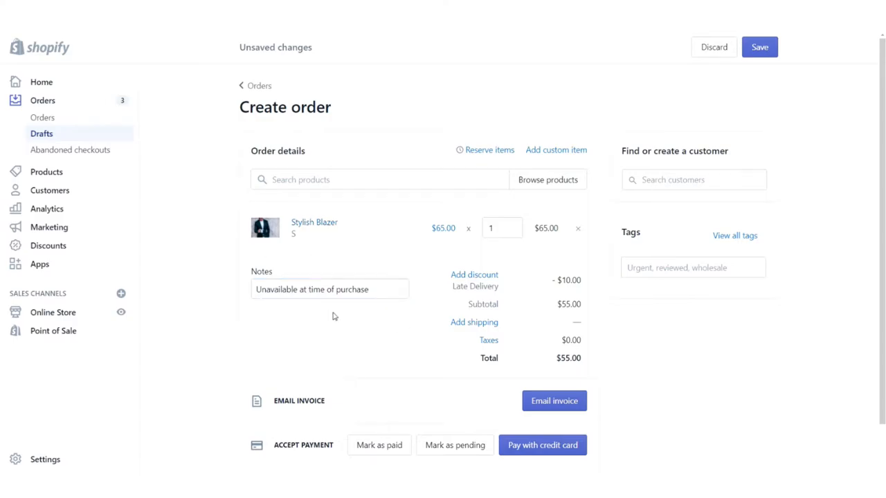
# Review the shipping options offered before a customer is assigned, and close them without applying a rate.
pyautogui.click(475, 323)
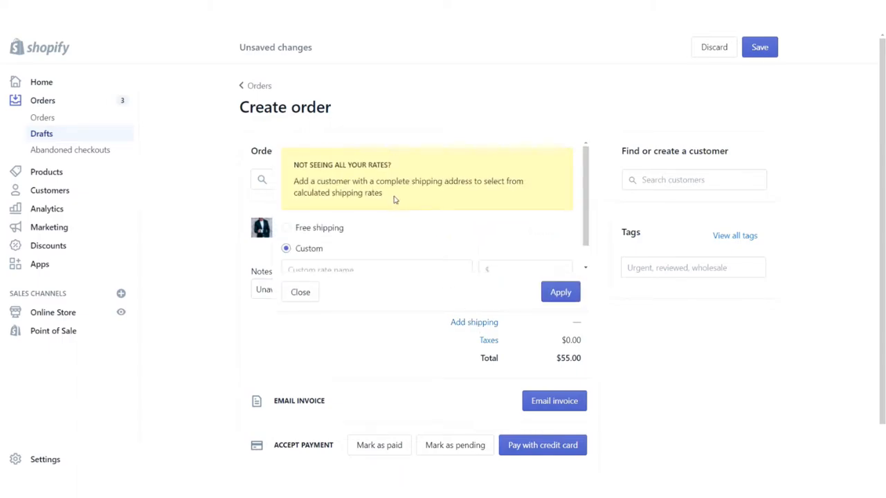
pyautogui.moveTo(390, 197); pyautogui.dragTo(274, 157)
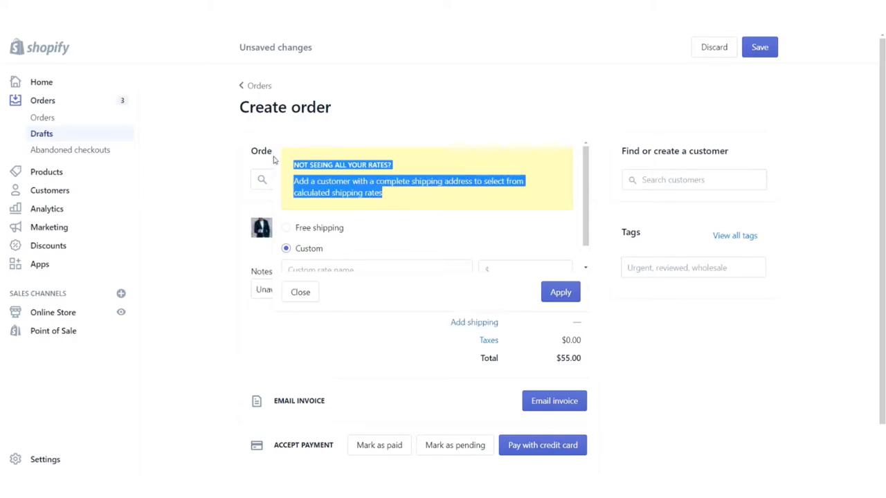
pyautogui.click(399, 196)
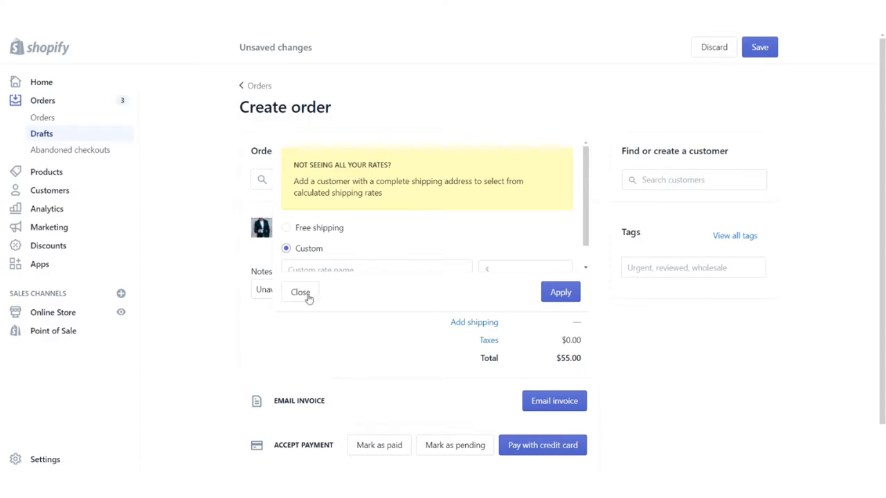
pyautogui.scroll(-1, 339, 257)
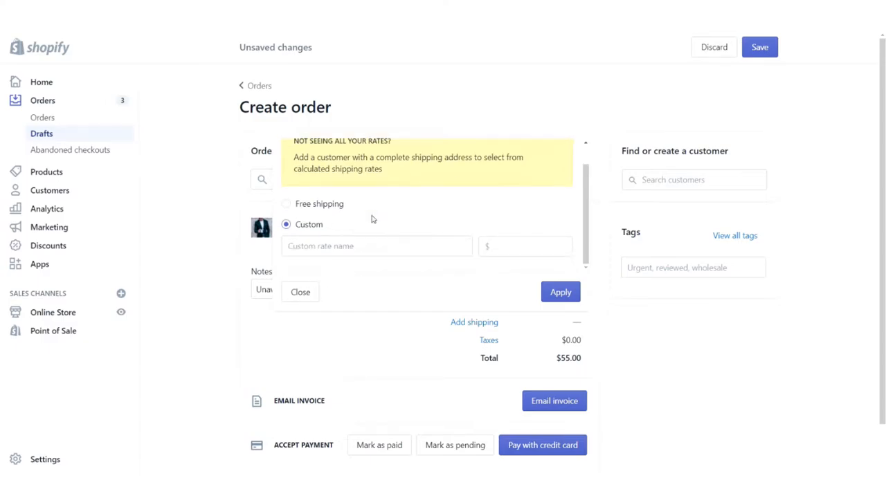
pyautogui.click(302, 301)
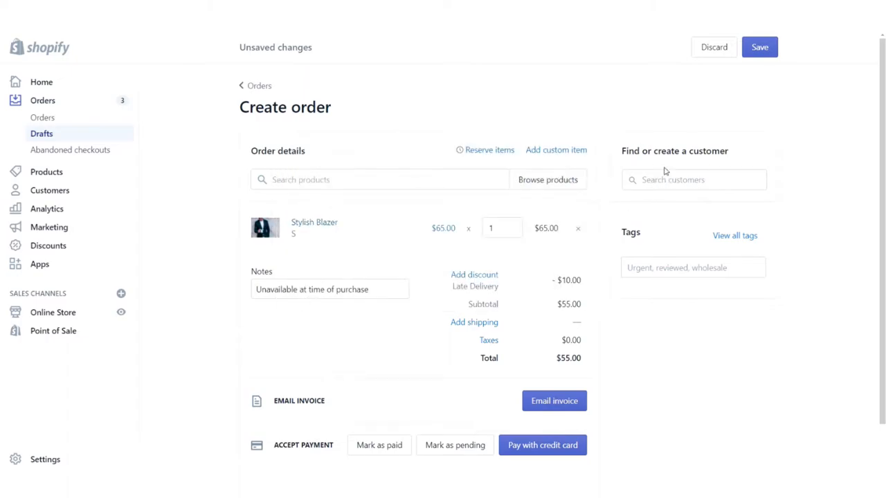
# Examine the contact and shipping address fields of the new customer form without creating a customer.
pyautogui.click(671, 178)
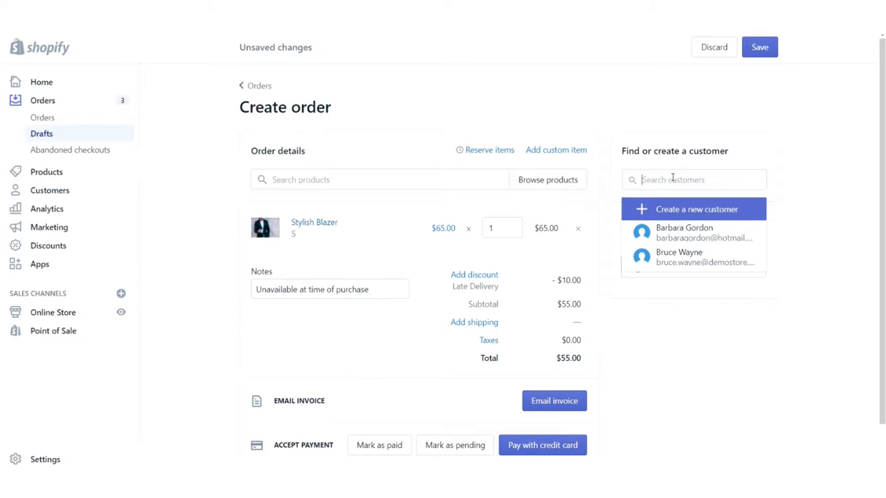
pyautogui.click(681, 209)
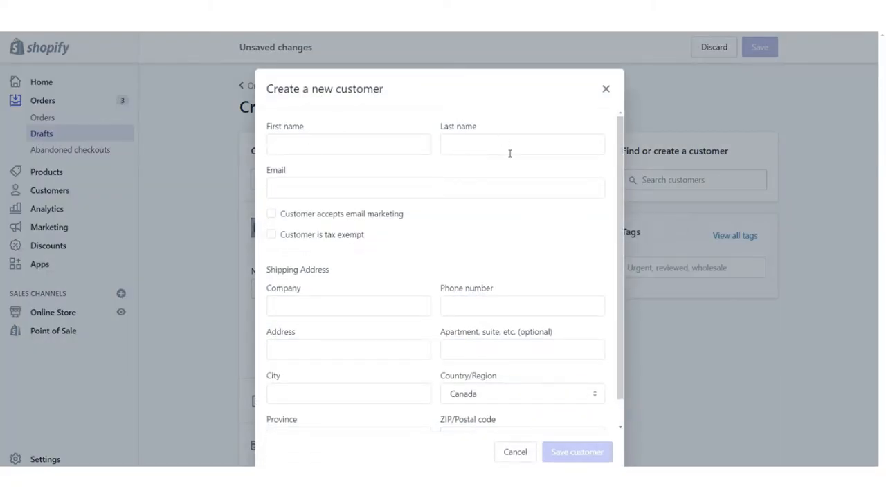
pyautogui.scroll(-1, 414, 234)
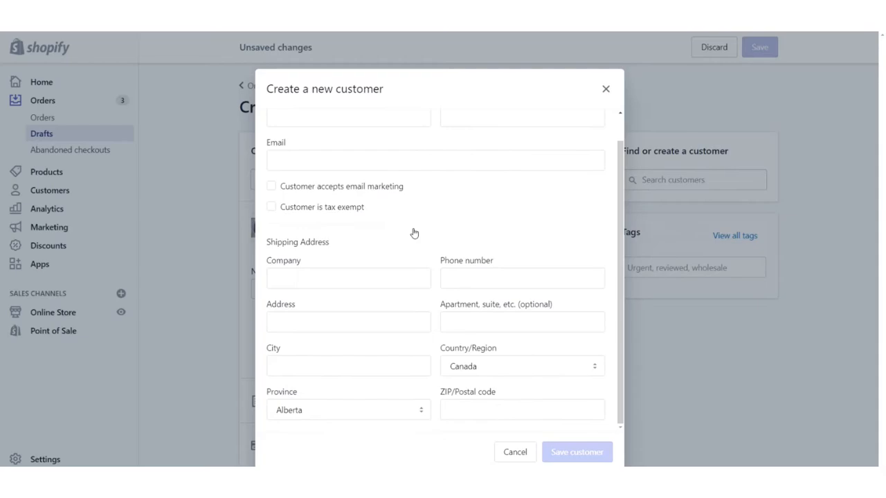
pyautogui.scroll(1, 419, 209)
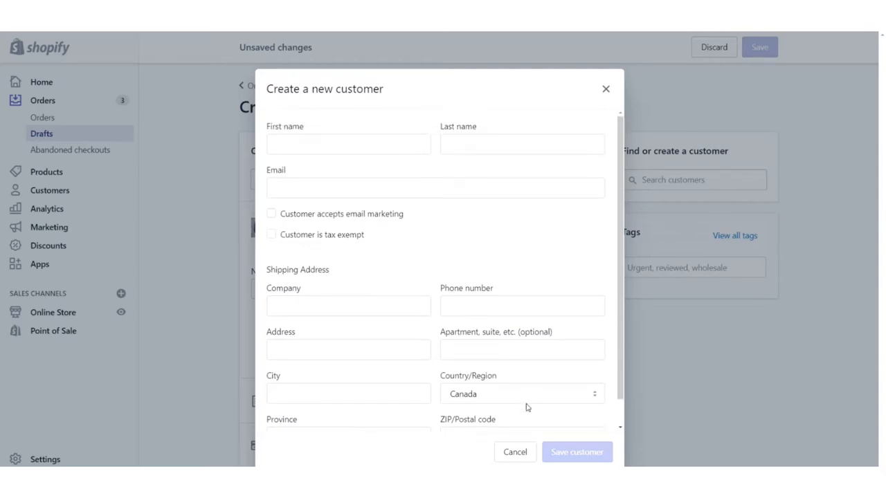
pyautogui.click(516, 453)
# Assign the second existing customer in the customer list to the order.
pyautogui.click(684, 181)
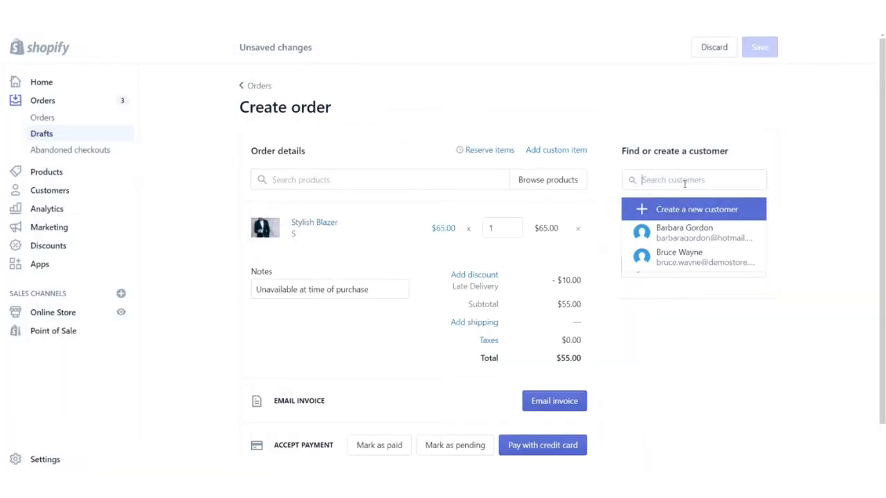
pyautogui.click(673, 262)
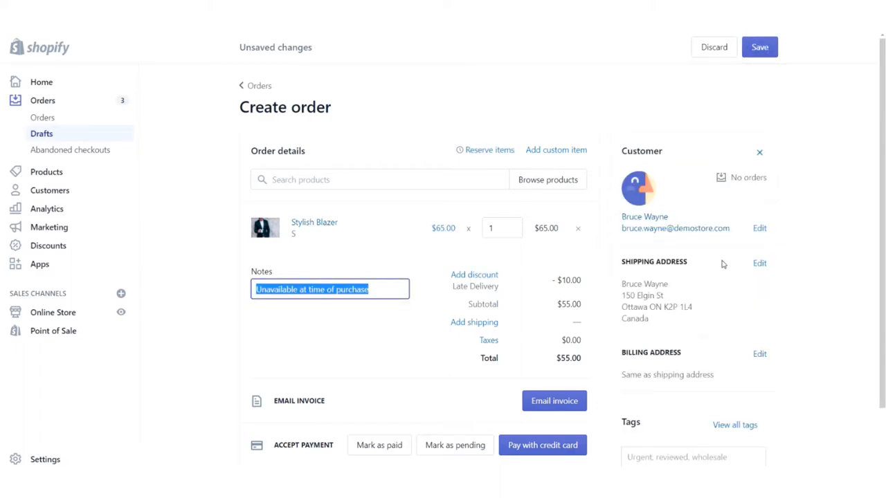
pyautogui.scroll(-1, 729, 263)
pyautogui.click(436, 297)
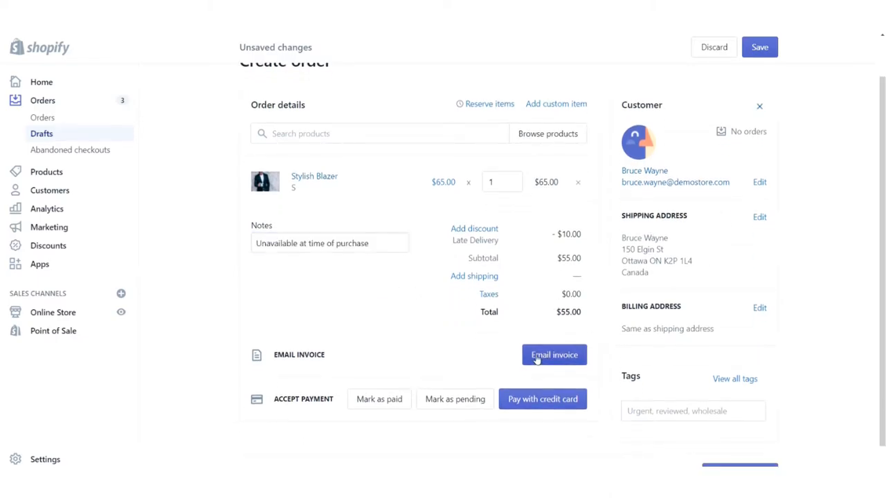
# Apply the Standard shipping rate of $13.90 to the order.
pyautogui.click(480, 279)
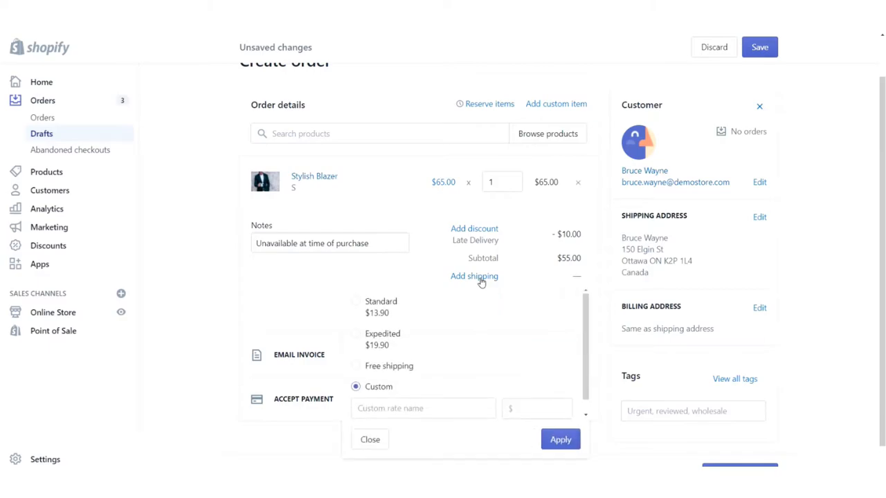
pyautogui.click(356, 305)
pyautogui.click(560, 441)
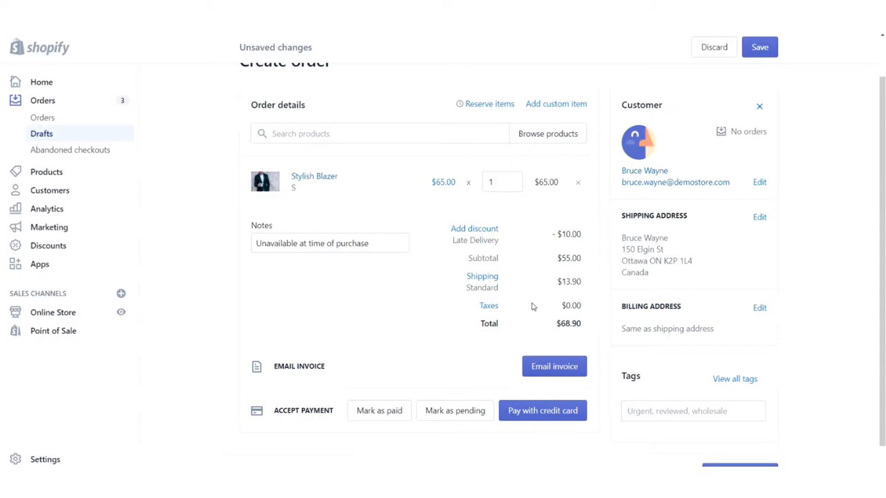
# Review the date and time settings for reserving the order's items, and close them without reserving anything.
pyautogui.click(497, 104)
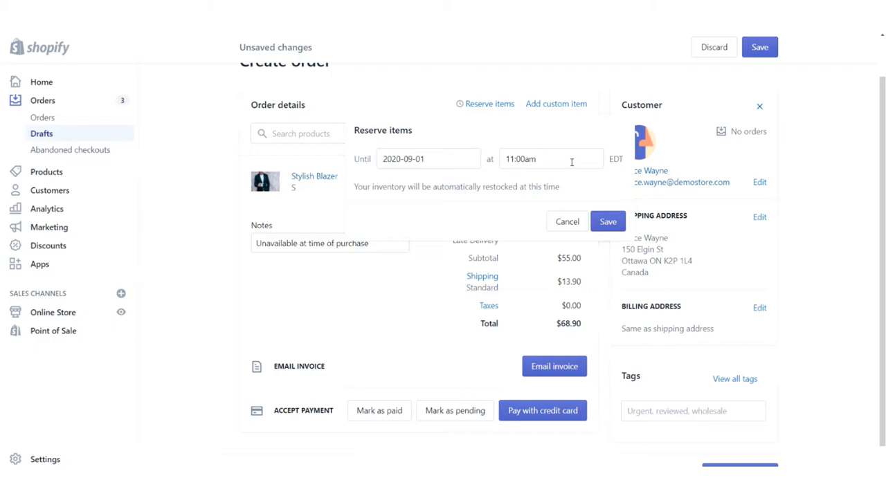
pyautogui.click(566, 222)
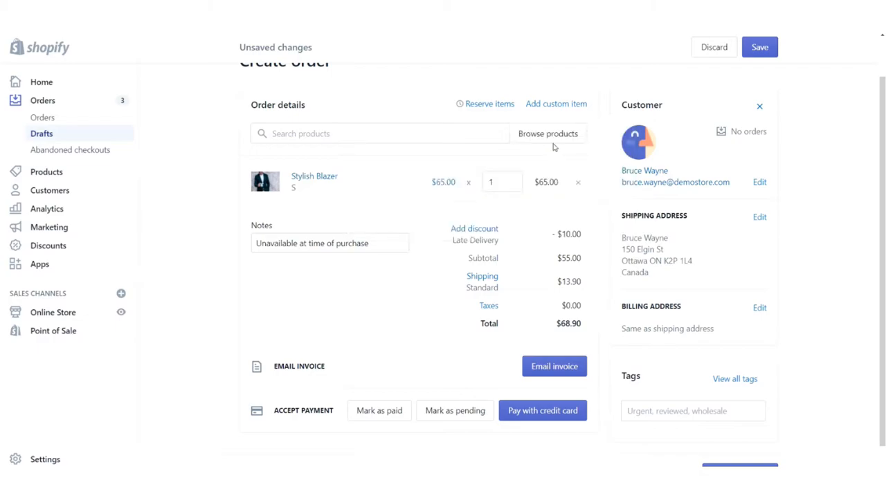
# Add a non-taxable custom item named "Demostore Mug" to the order at $0.00, with no shipping required.
pyautogui.click(558, 105)
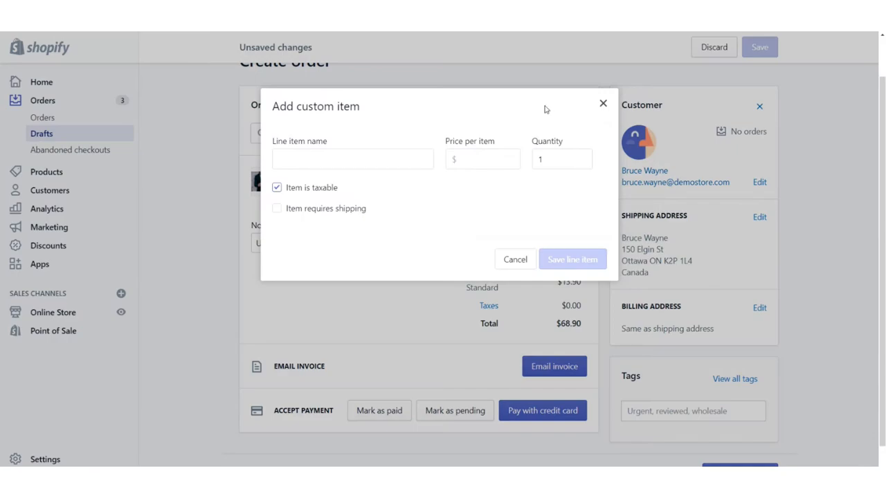
pyautogui.click(390, 163)
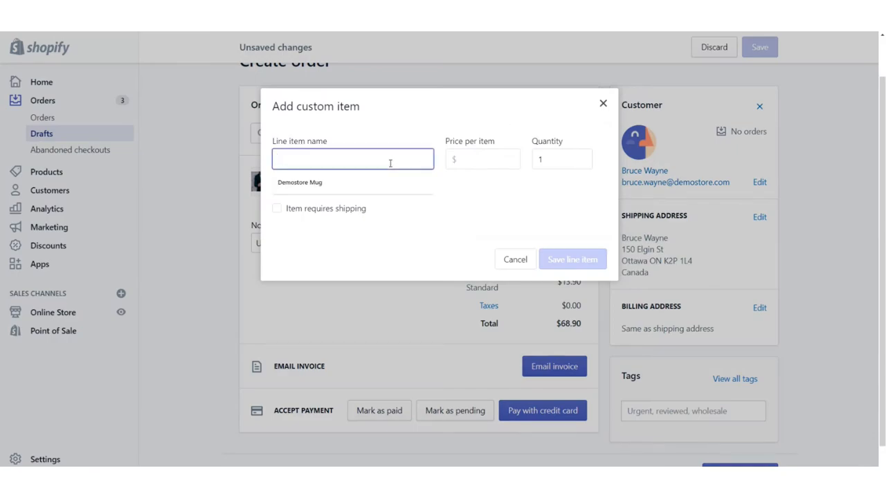
pyautogui.click(353, 183)
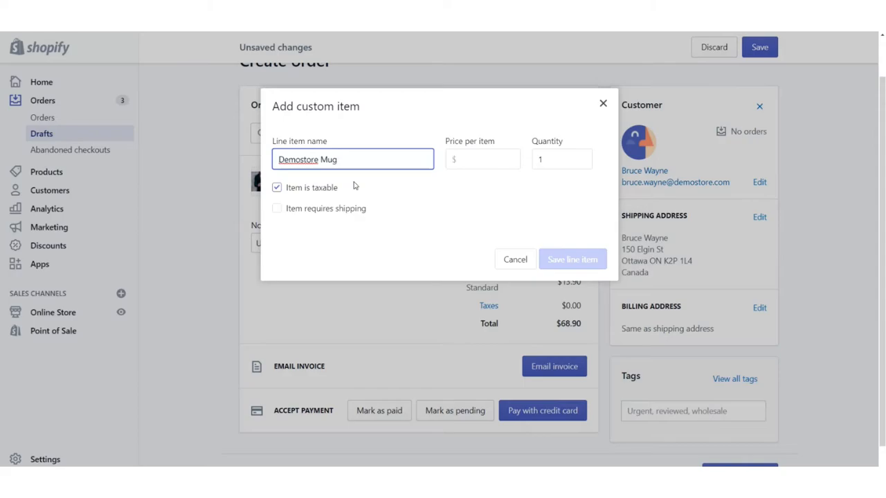
pyautogui.click(487, 159)
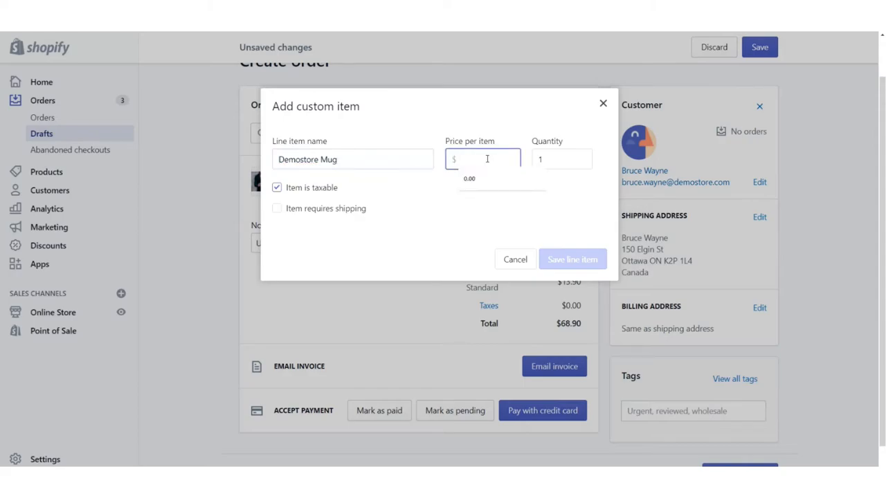
pyautogui.click(487, 178)
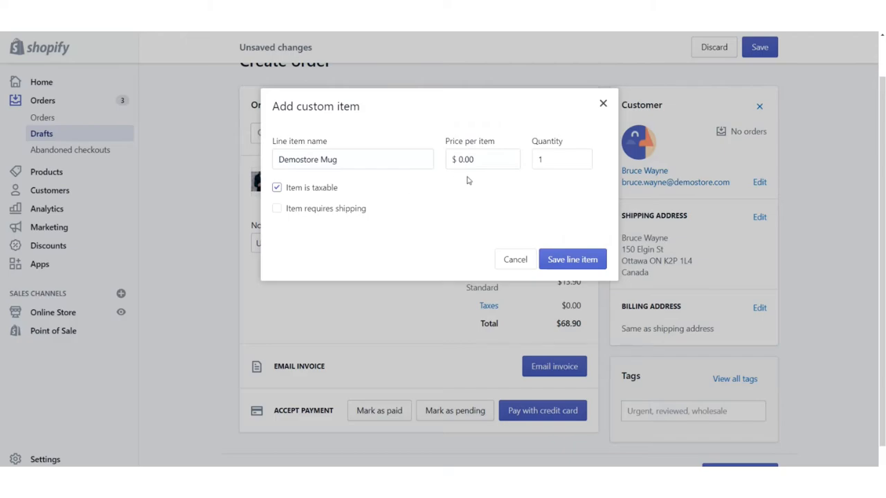
pyautogui.click(276, 189)
pyautogui.click(585, 260)
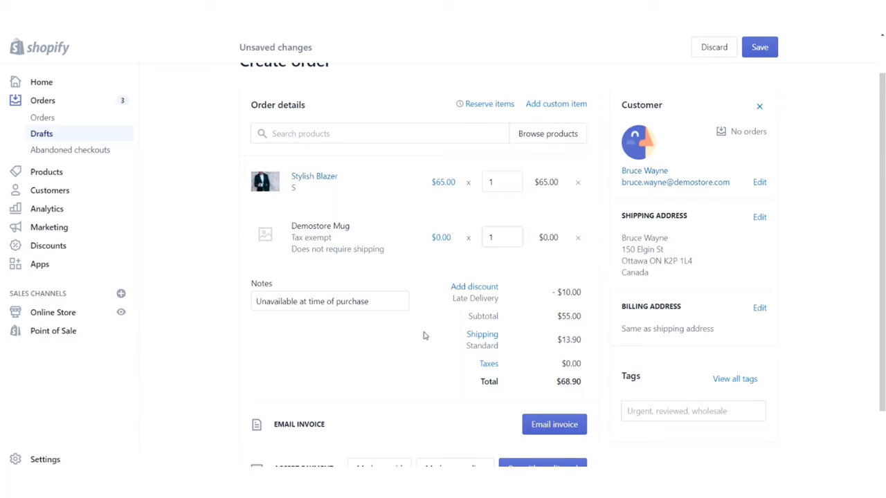
# Try out a made-up tag for the order, clear it, and assign the frequently used tag Urgent instead.
pyautogui.scroll(-1, 425, 335)
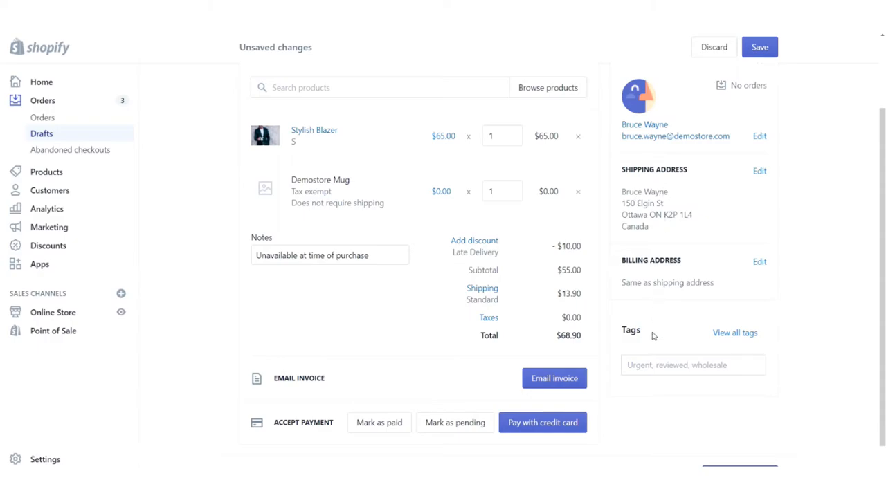
pyautogui.click(654, 369)
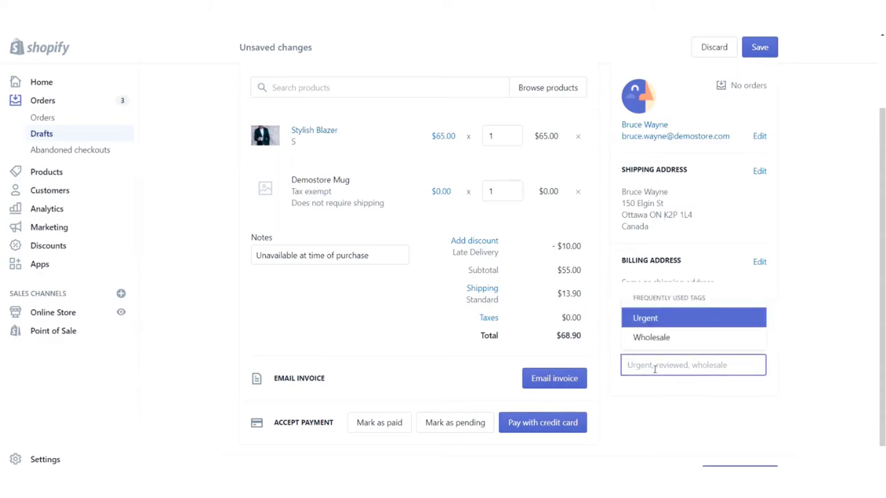
pyautogui.click(647, 392)
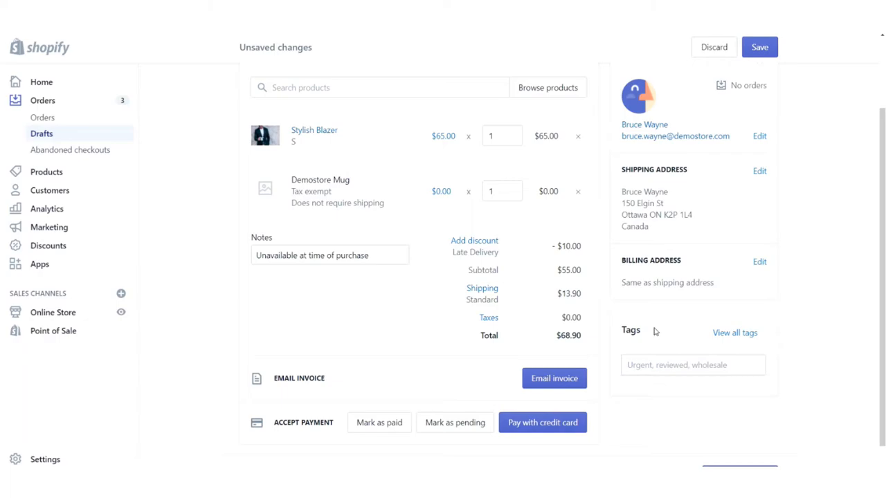
pyautogui.click(643, 365)
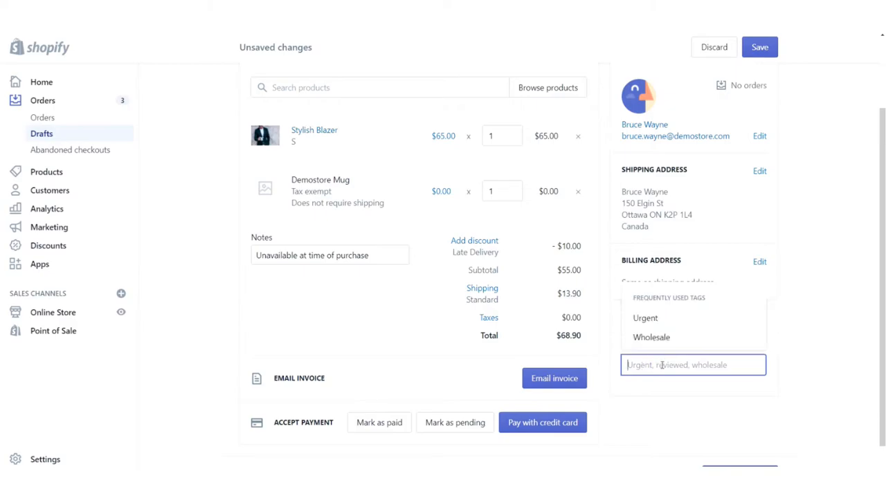
pyautogui.write('jgashohgs')
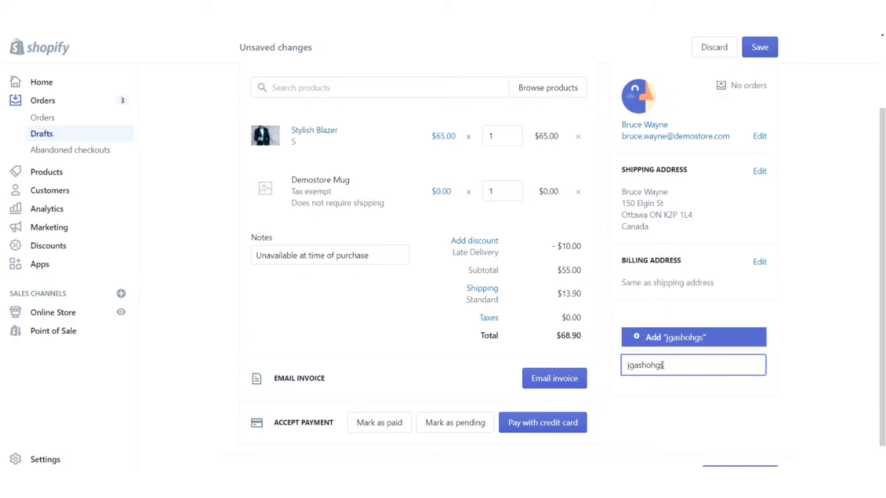
pyautogui.hotkey('ctrl', 'a')
pyautogui.press('BackSpace')
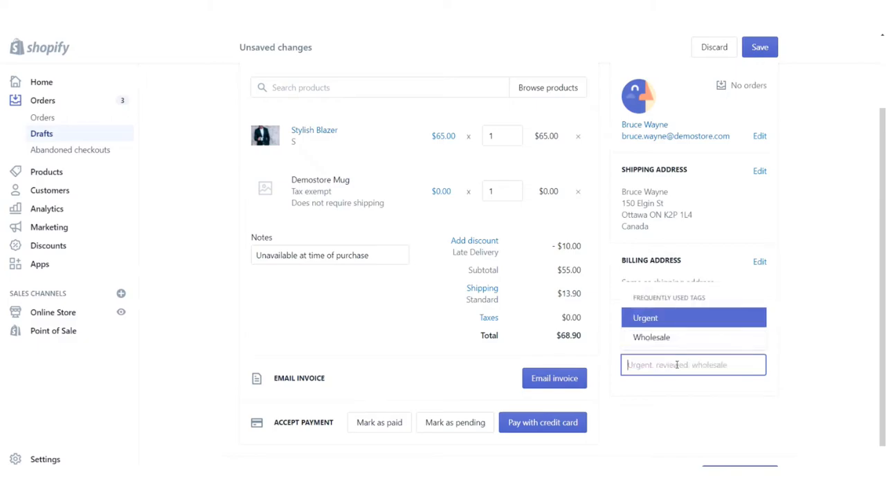
pyautogui.click(650, 321)
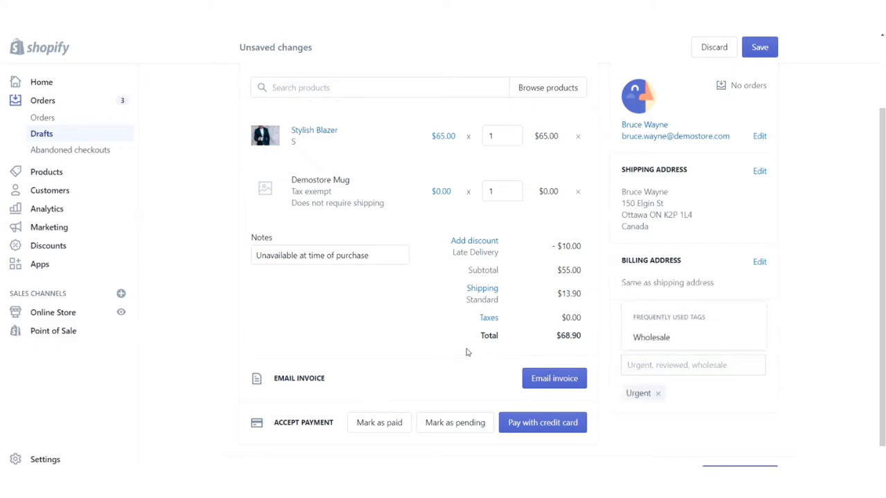
pyautogui.click(812, 369)
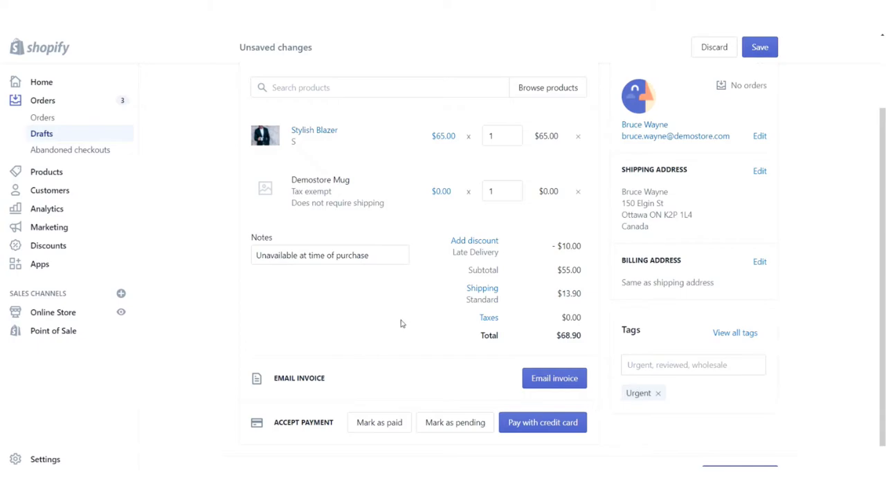
# Save the order as a draft and start an email invoice for it.
pyautogui.click(768, 47)
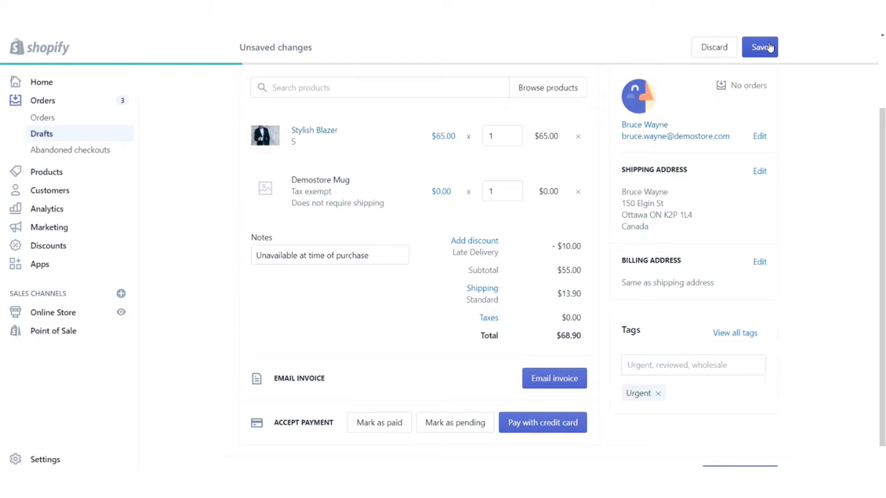
pyautogui.scroll(-2, 609, 179)
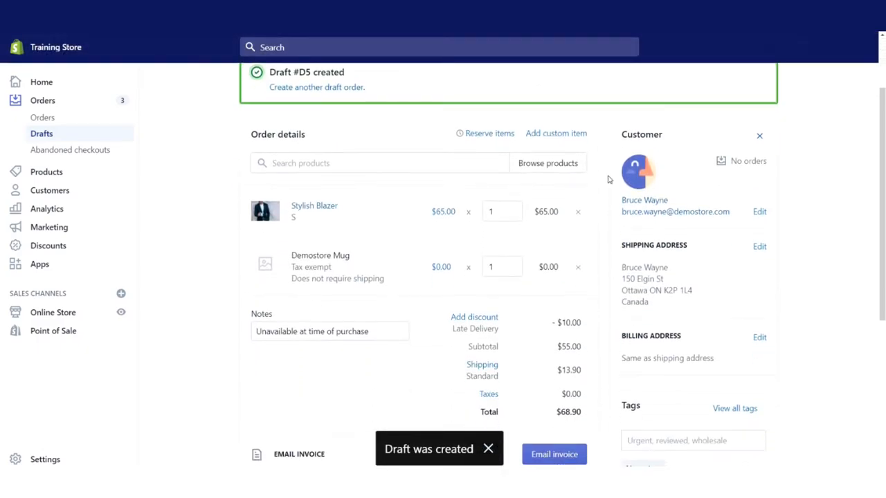
pyautogui.scroll(-2, 609, 179)
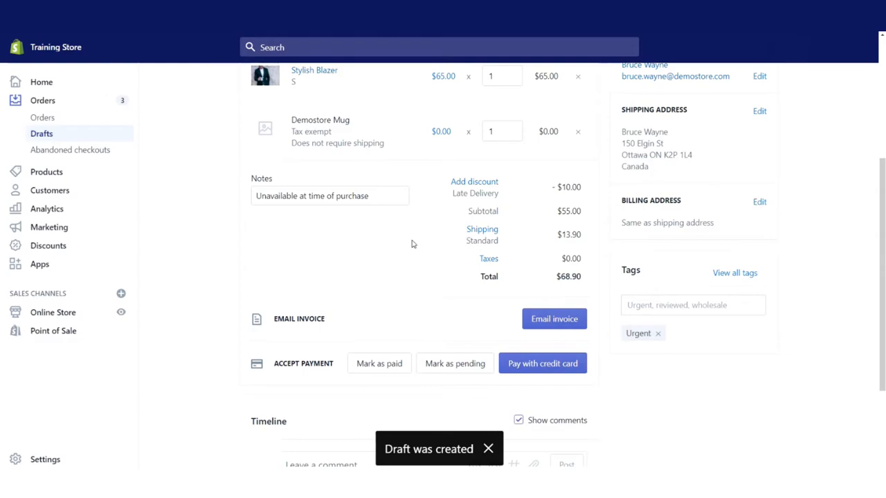
pyautogui.scroll(-2, 411, 244)
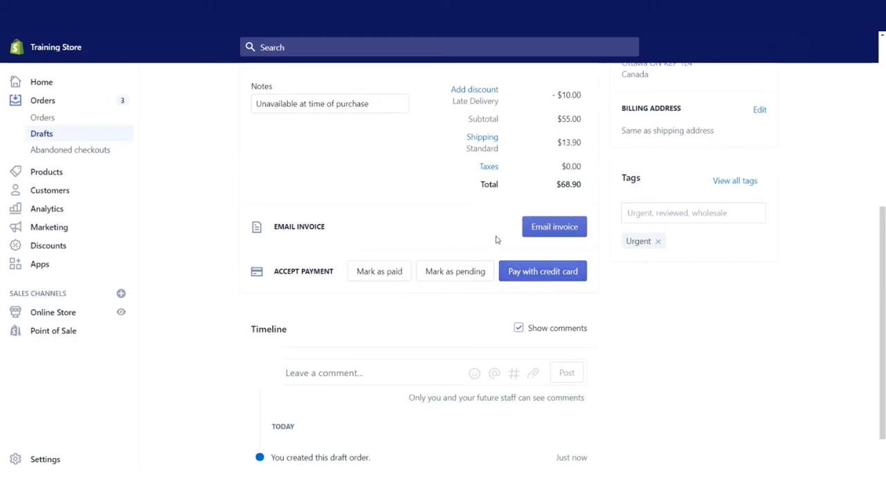
pyautogui.click(557, 228)
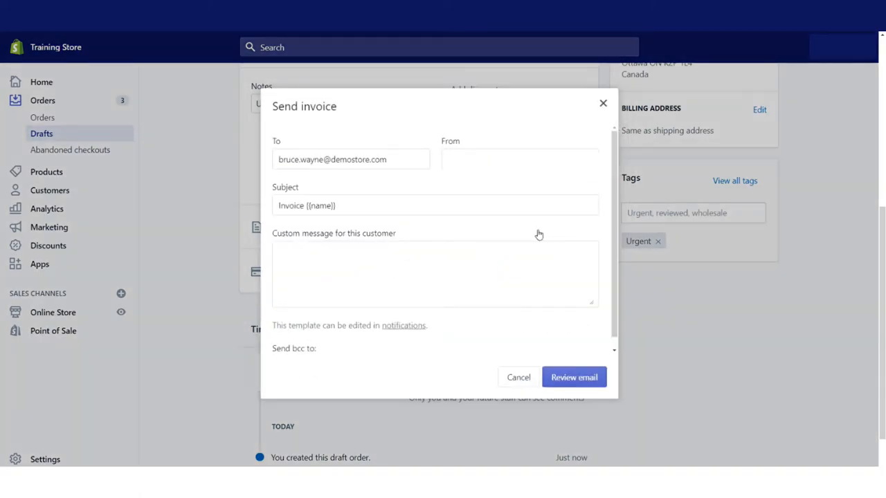
pyautogui.click(440, 255)
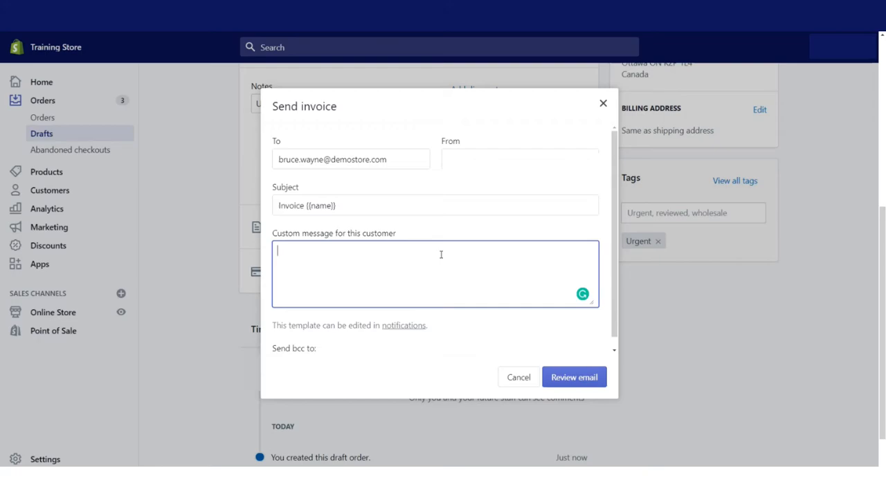
pyautogui.write('j;wbhiga')
pyautogui.press('BackSpace')
pyautogui.press('BackSpace')
pyautogui.press('BackSpace')
pyautogui.press('BackSpace')
pyautogui.press('BackSpace')
pyautogui.press('BackSpace')
pyautogui.press('BackSpace')
pyautogui.press('BackSpace')
# Preview the invoice email and examine its purchase link, line items, discount, totals, customer information and shipping method.
pyautogui.click(584, 379)
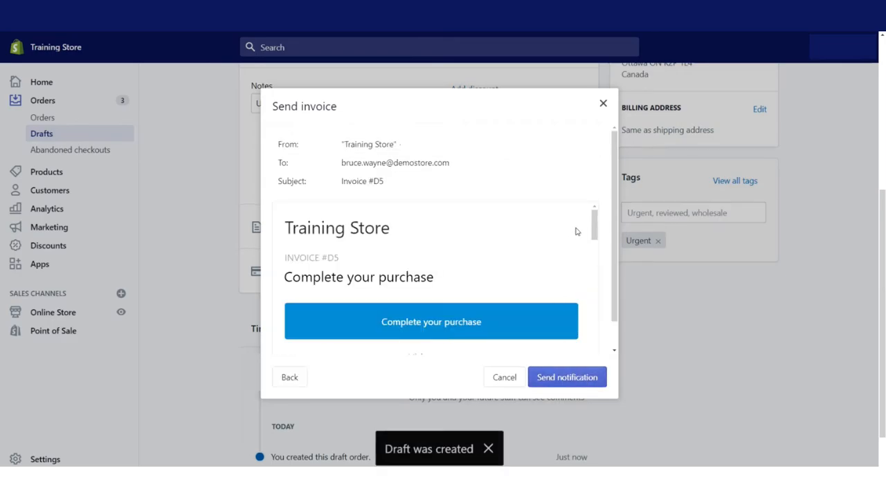
pyautogui.scroll(-1, 575, 229)
pyautogui.scroll(1, 576, 230)
pyautogui.scroll(-3, 576, 230)
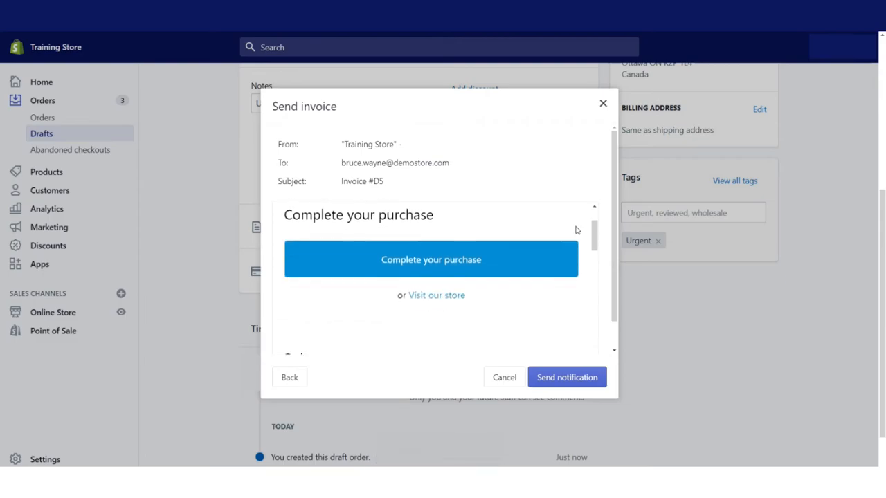
pyautogui.scroll(-2, 576, 230)
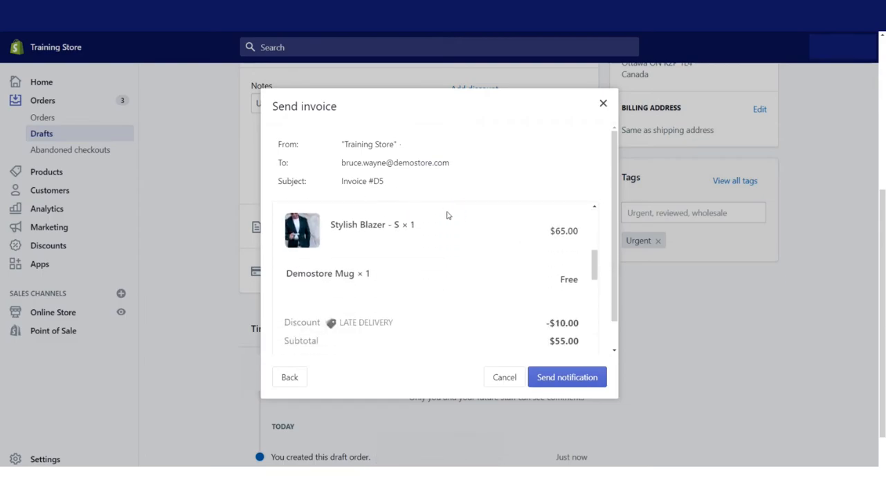
pyautogui.scroll(-1, 380, 249)
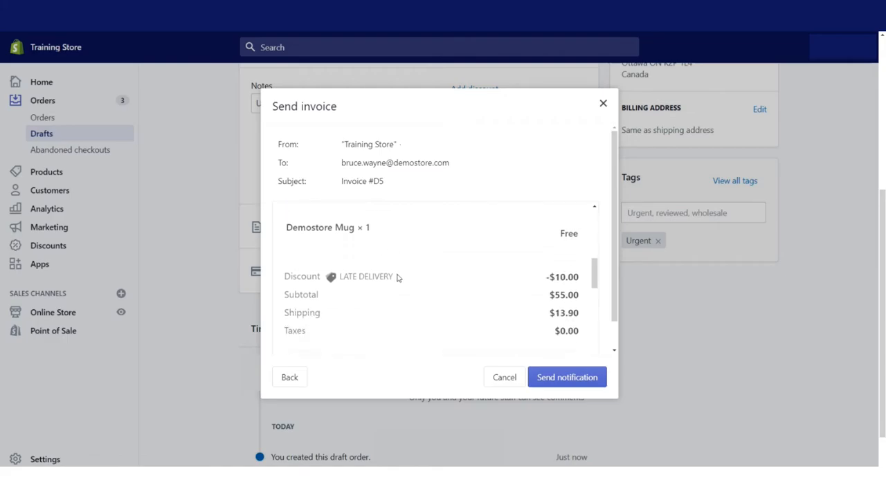
pyautogui.moveTo(397, 277); pyautogui.dragTo(283, 277)
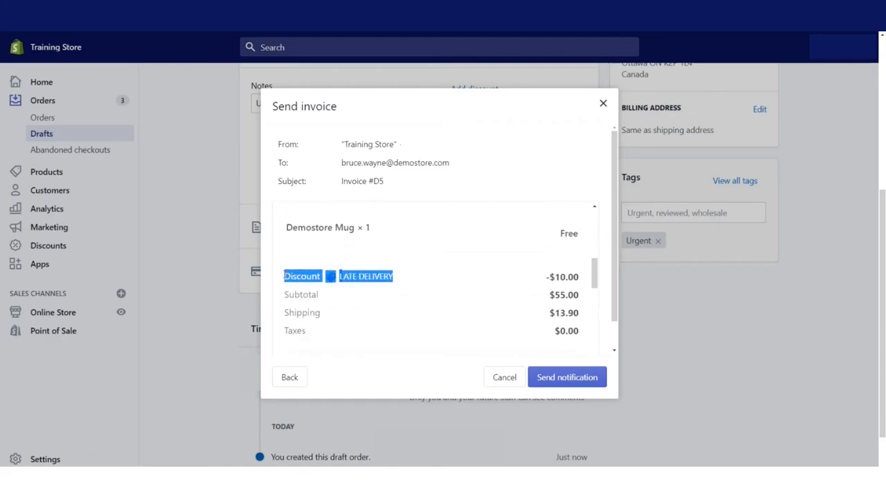
pyautogui.click(404, 283)
pyautogui.scroll(-2, 405, 282)
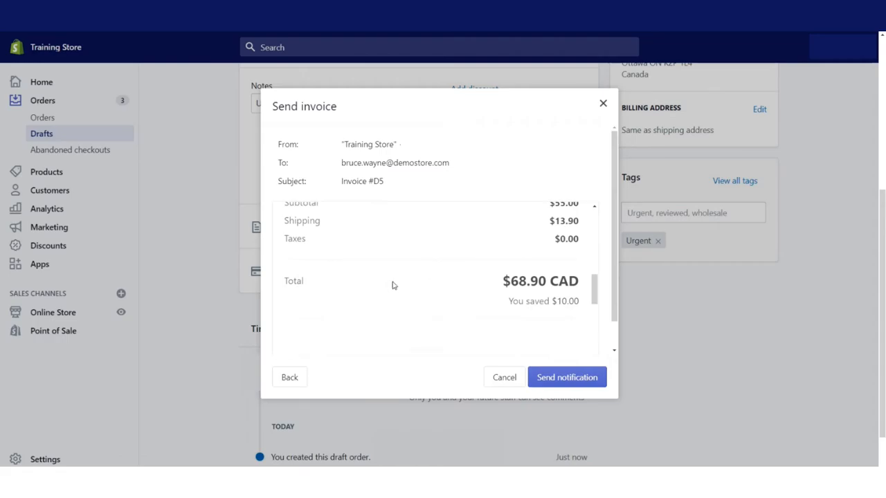
pyautogui.scroll(-1, 393, 284)
pyautogui.scroll(-3, 440, 257)
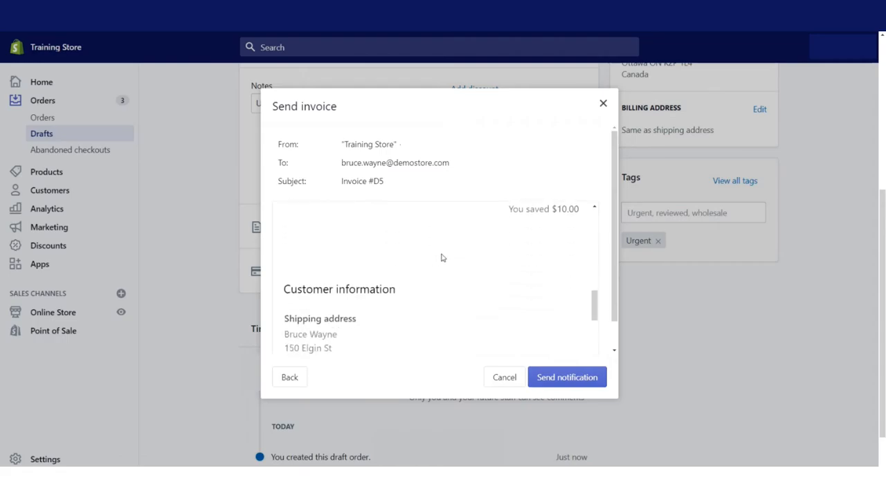
pyautogui.scroll(-4, 441, 257)
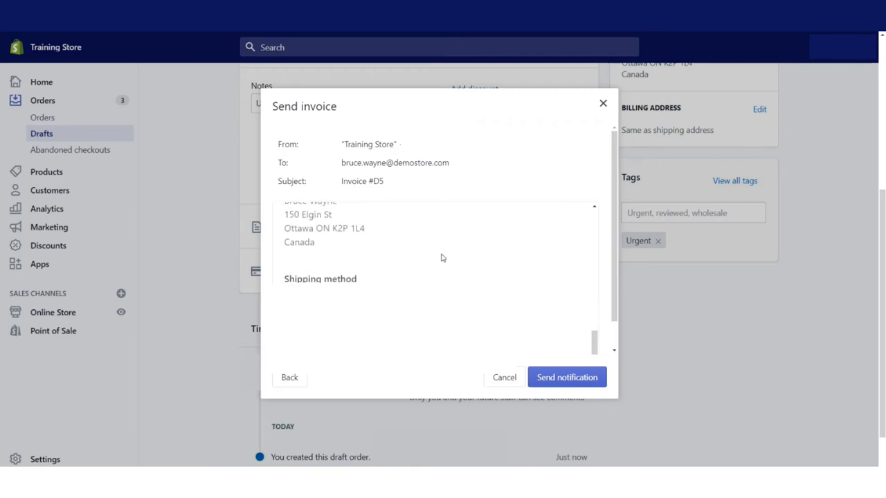
pyautogui.scroll(-1, 441, 256)
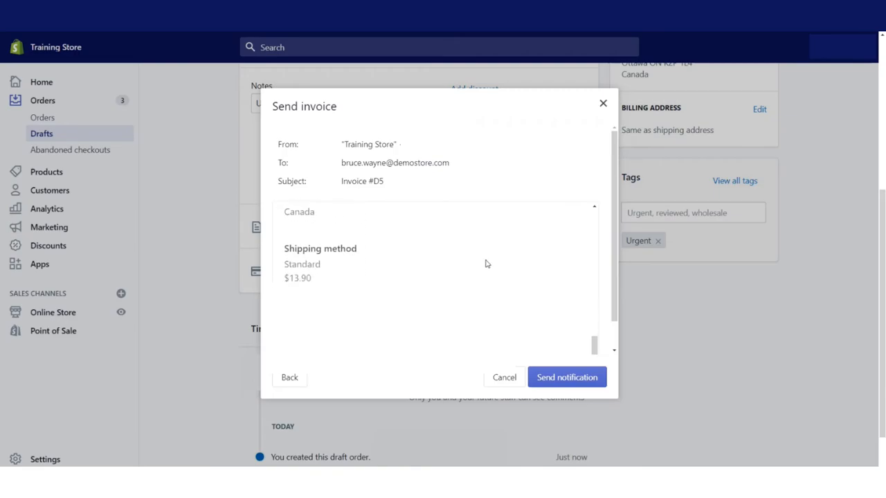
pyautogui.scroll(10, 486, 264)
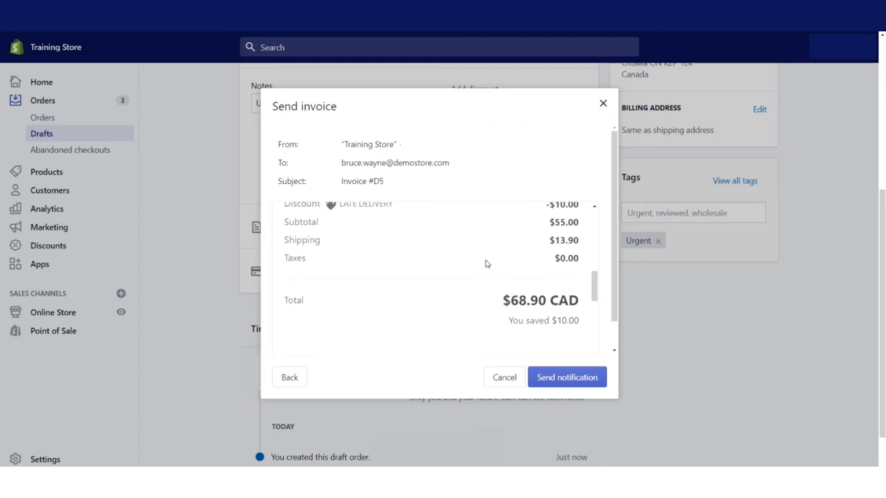
pyautogui.scroll(5, 486, 263)
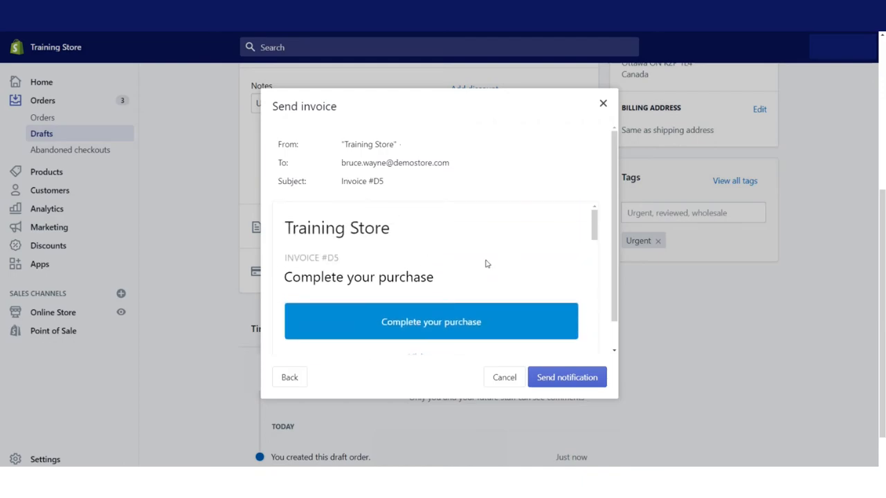
# Cancel sending the invoice notification, and open the purchase checkout from the Stylish Blazer invoice received in the email inbox.
pyautogui.click(504, 379)
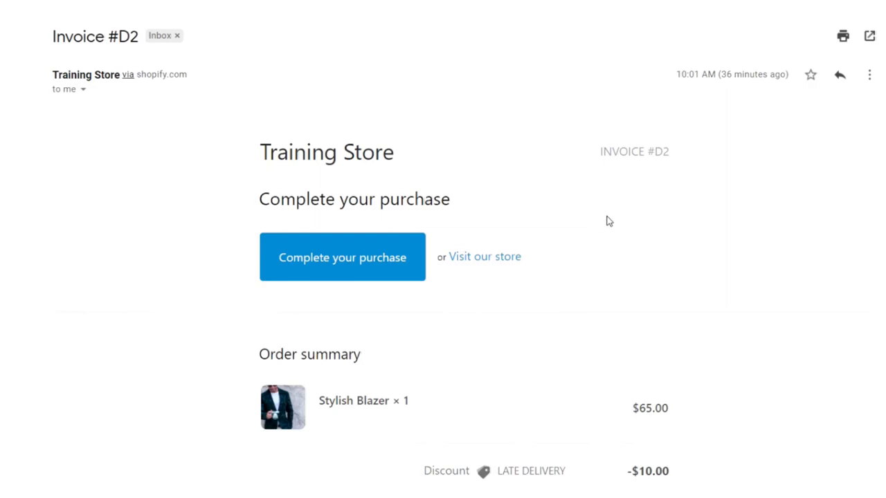
pyautogui.scroll(-7, 608, 220)
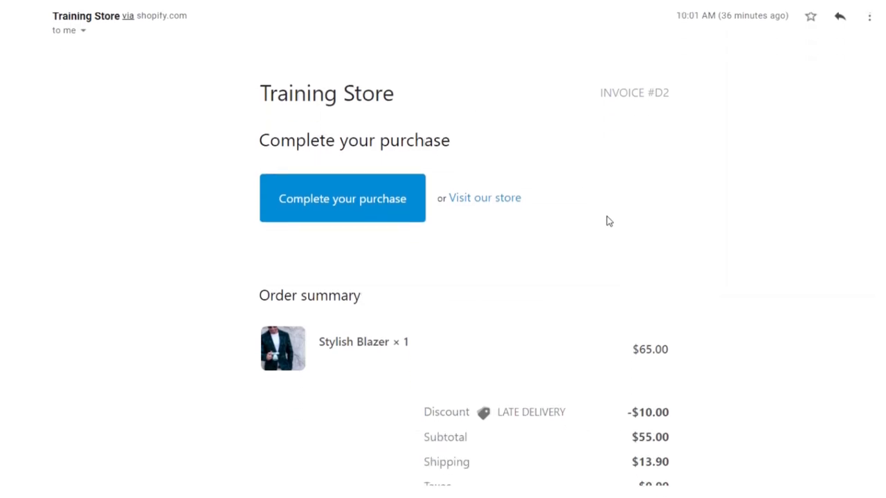
pyautogui.scroll(7, 697, 213)
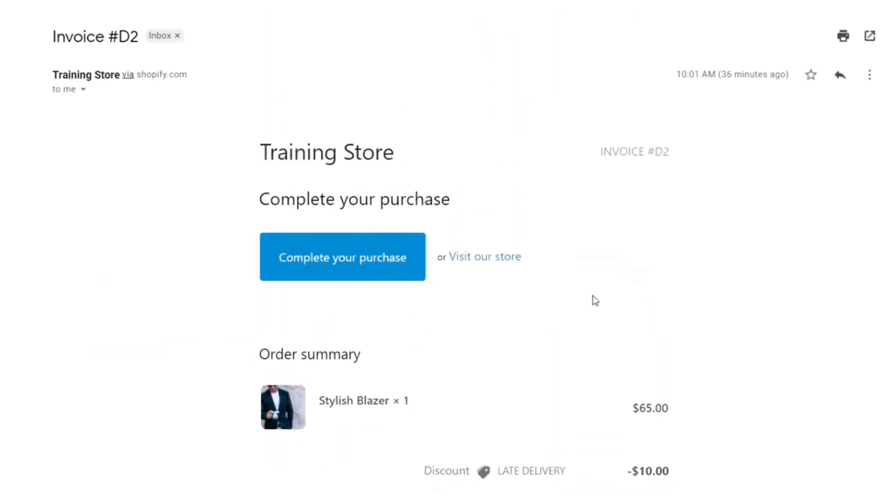
pyautogui.click(337, 267)
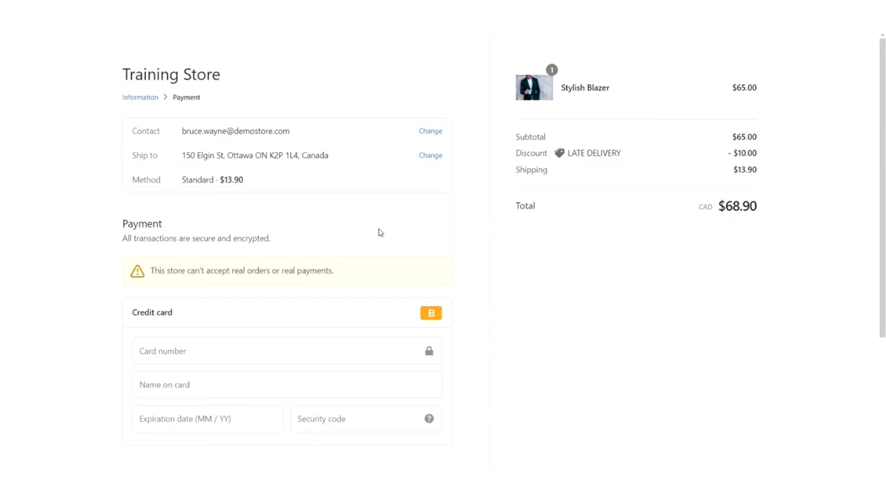
# Enter the test card number and fill in the cardholder's name in the checkout's credit card form.
pyautogui.scroll(-1, 369, 237)
pyautogui.scroll(-1, 368, 237)
pyautogui.click(324, 257)
pyautogui.write('1')
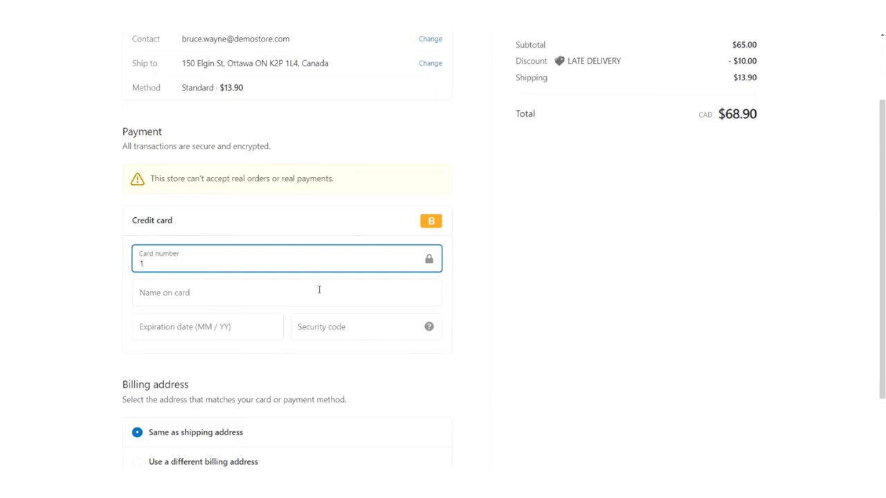
pyautogui.click(311, 299)
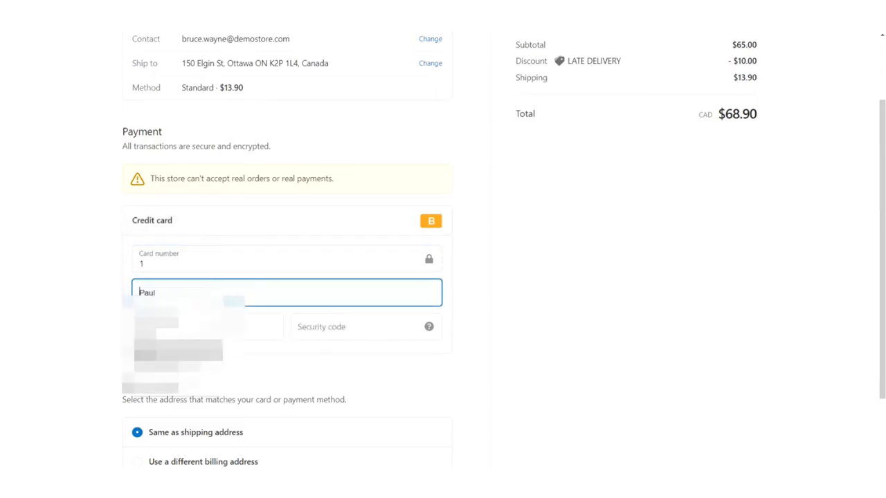
pyautogui.click(193, 320)
pyautogui.click(187, 325)
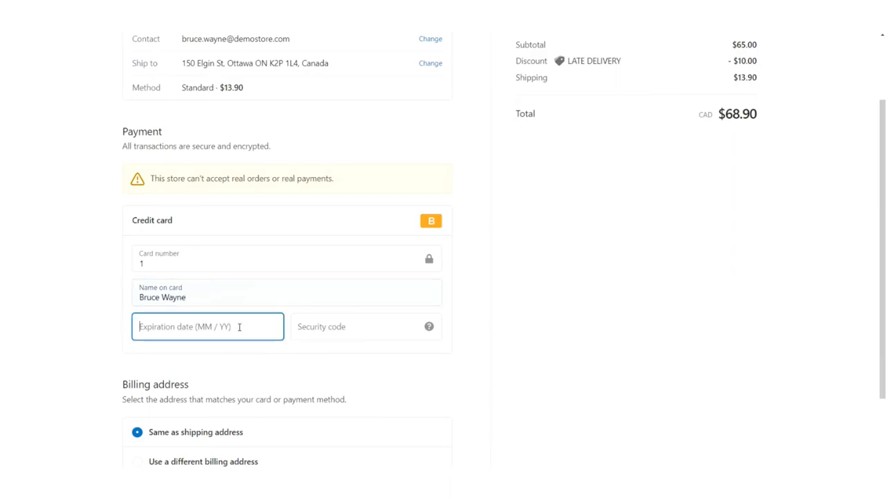
# Enter the card's expiration date and security code, and submit the payment with the billing address same as shipping.
pyautogui.click(146, 265)
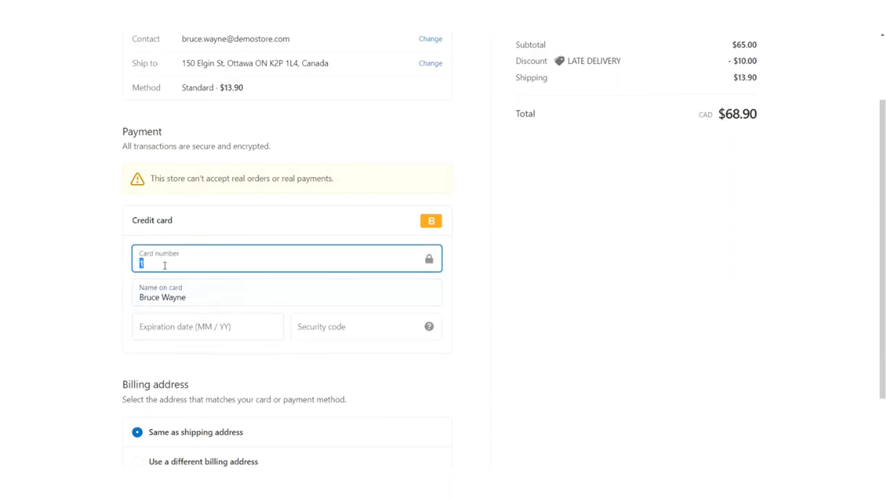
pyautogui.click(188, 325)
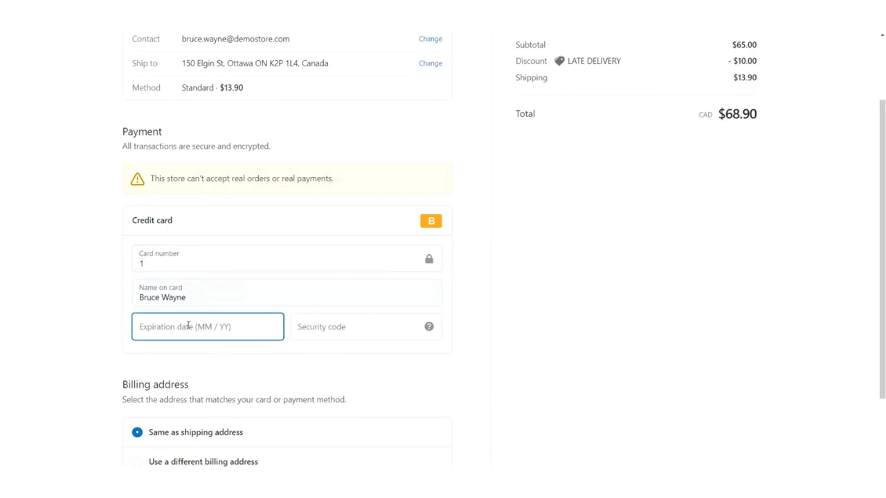
pyautogui.write('01 / 22')
pyautogui.click(297, 326)
pyautogui.write('123')
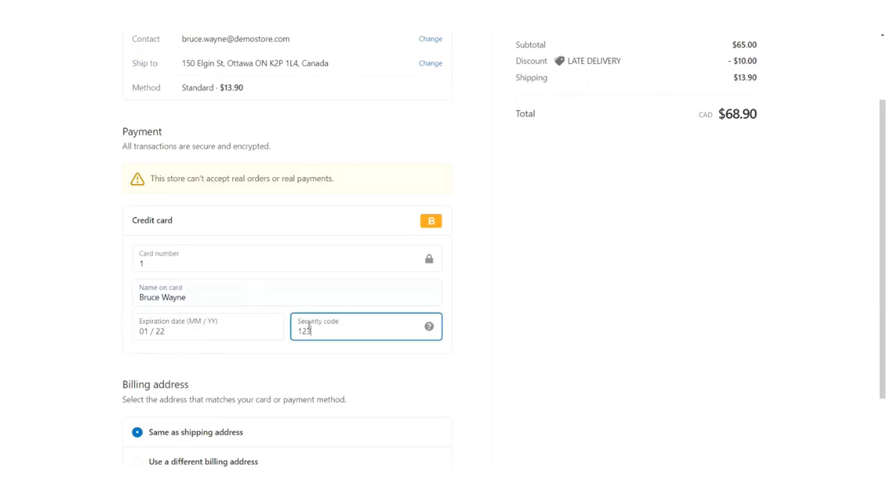
pyautogui.rightClick(356, 378)
pyautogui.click(351, 378)
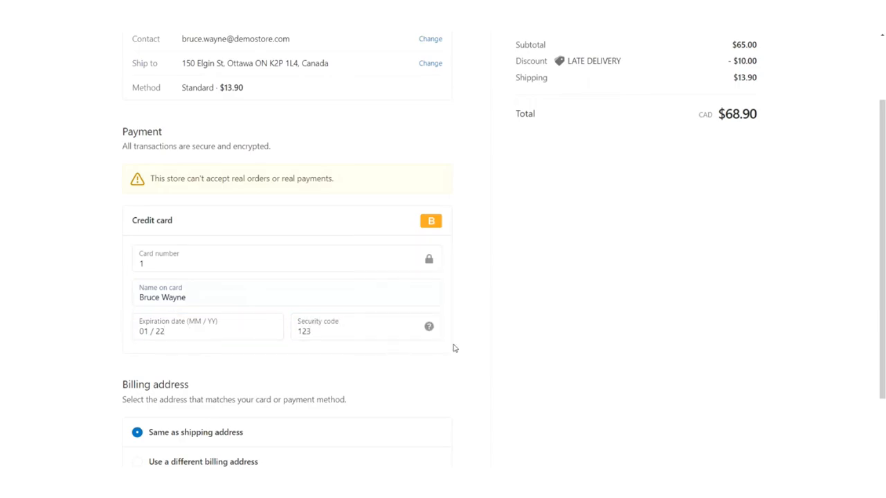
pyautogui.scroll(-2, 581, 323)
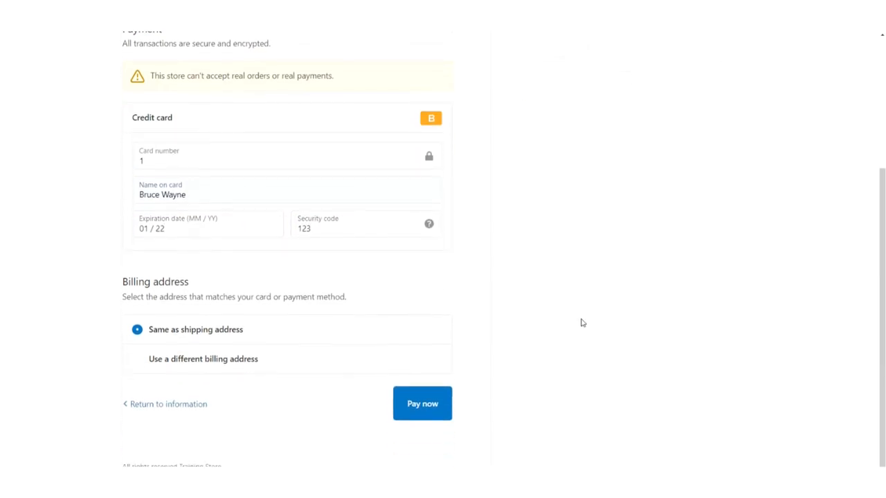
pyautogui.click(434, 408)
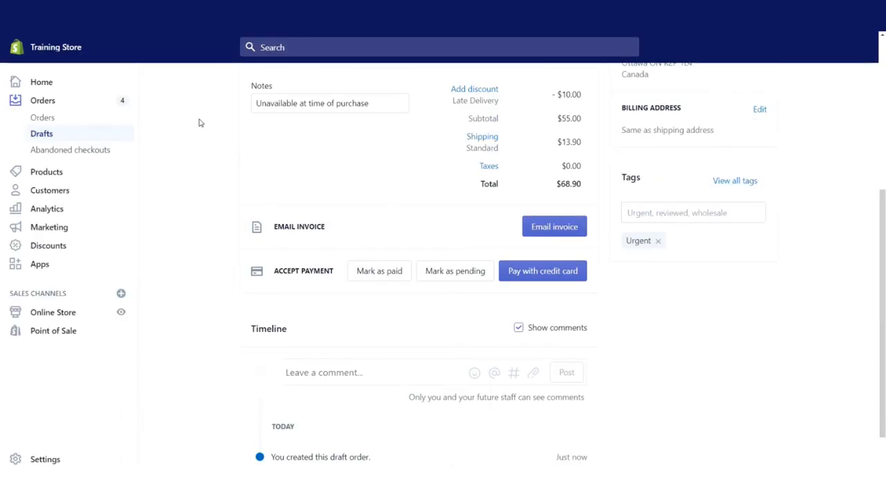
# Open the completed draft order in the store's drafts list and examine its timeline entry about the sent invoice.
pyautogui.scroll(-2, 216, 185)
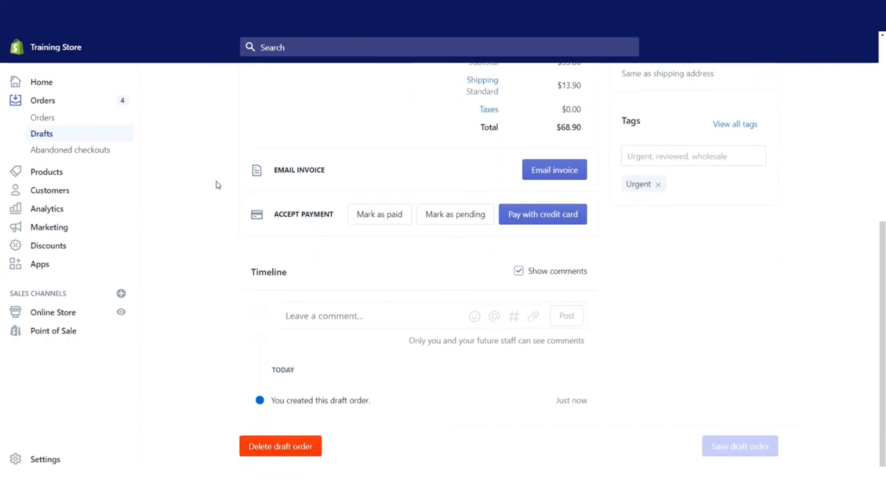
pyautogui.click(65, 136)
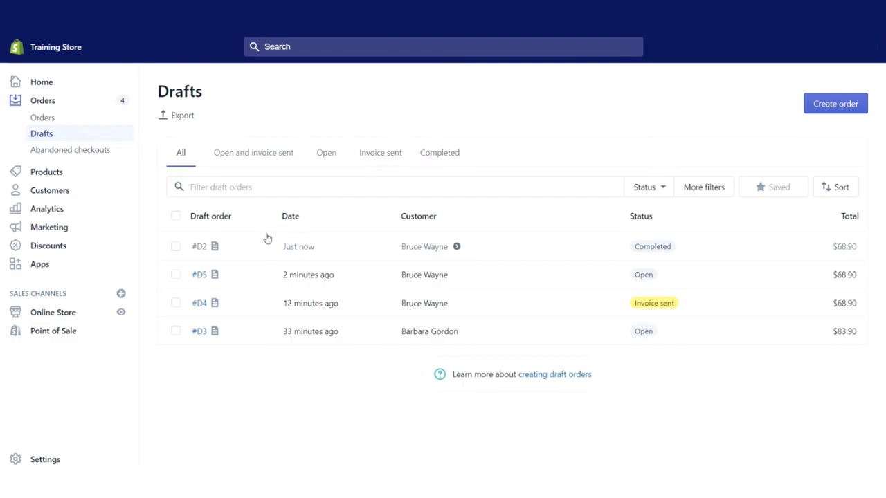
pyautogui.click(199, 247)
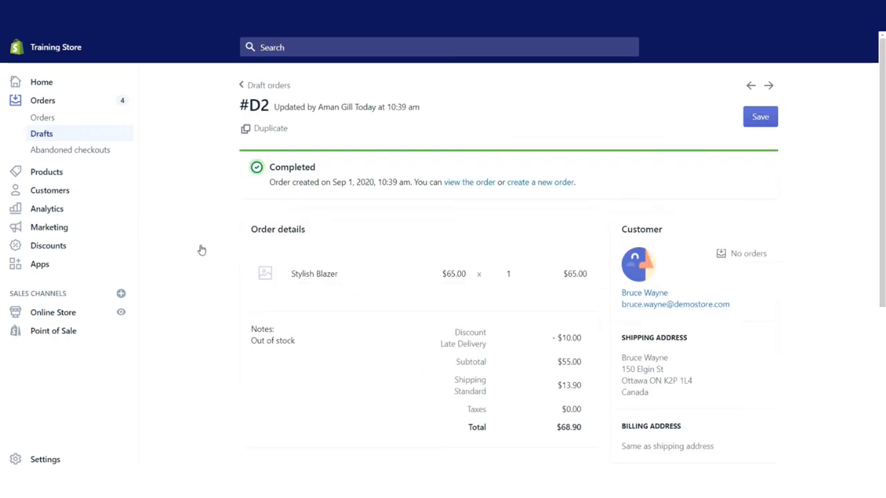
pyautogui.scroll(-4, 202, 250)
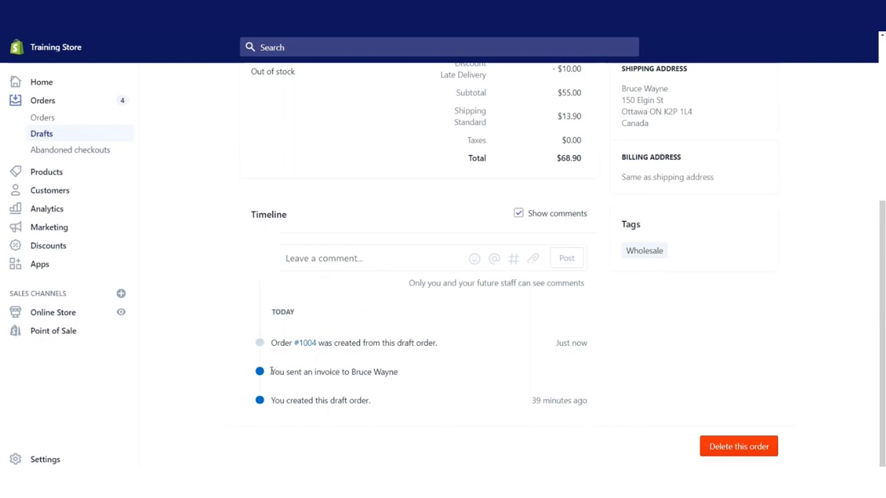
pyautogui.moveTo(408, 386); pyautogui.dragTo(274, 373)
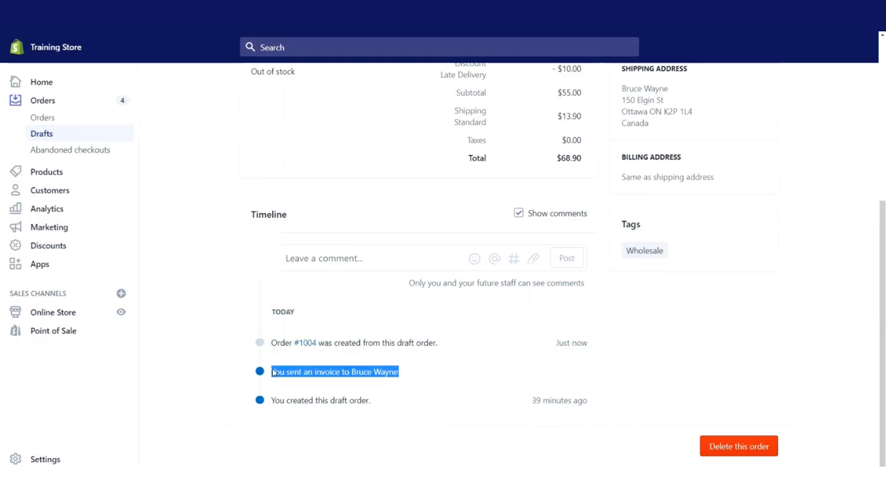
pyautogui.click(473, 354)
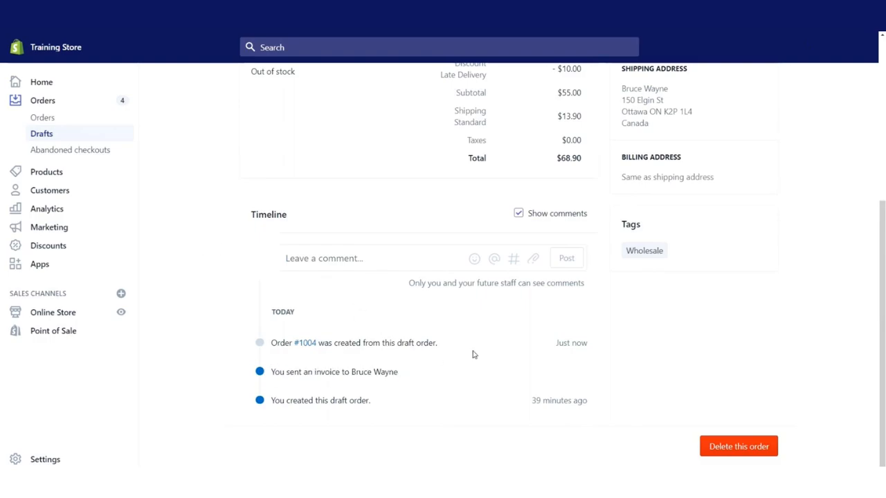
# View the order created from this draft, and locate it in the full orders list.
pyautogui.click(305, 343)
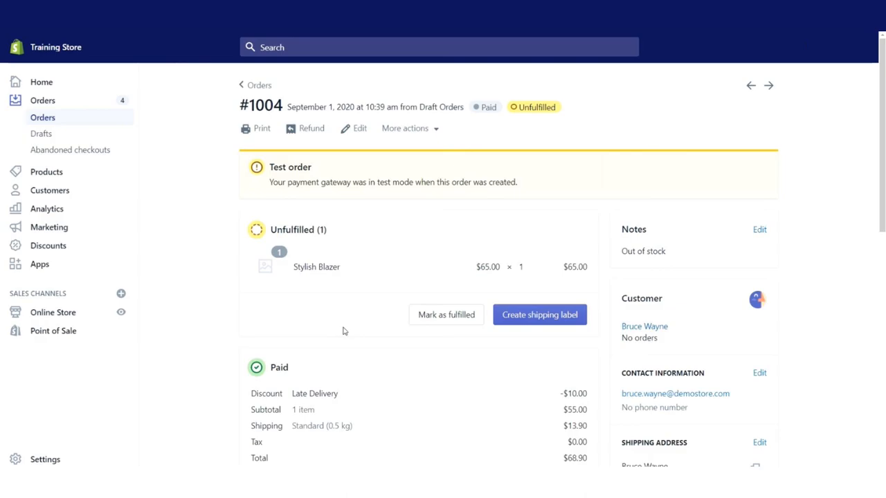
pyautogui.scroll(-1, 343, 331)
pyautogui.click(61, 123)
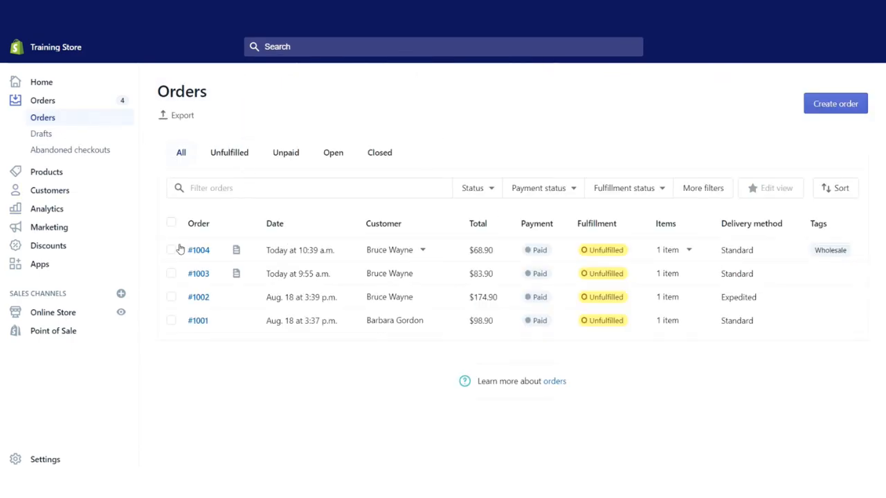
pyautogui.click(171, 250)
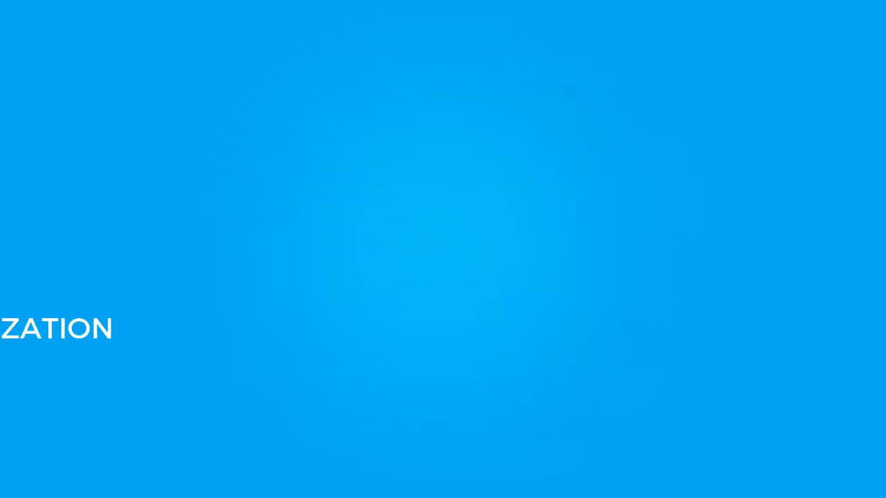